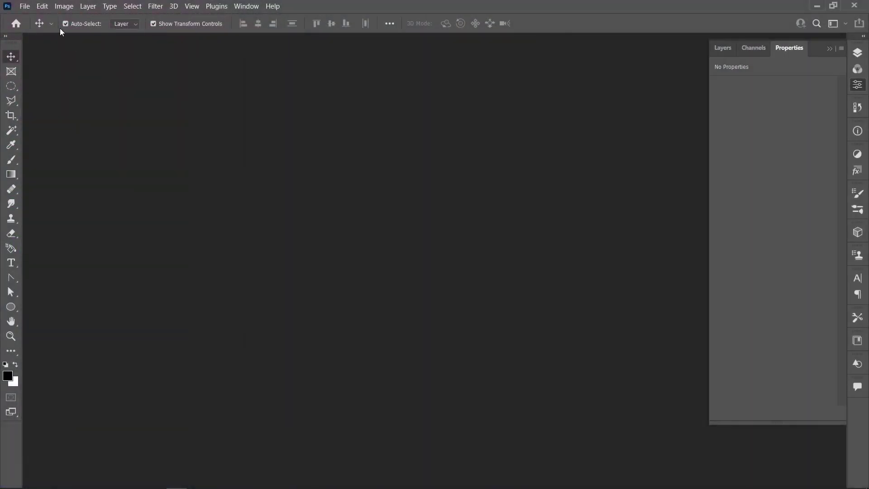
# Create a new 1920 × 1080 px document from the Custom preset under Recent.
pyautogui.click(24, 6)
pyautogui.click(31, 18)
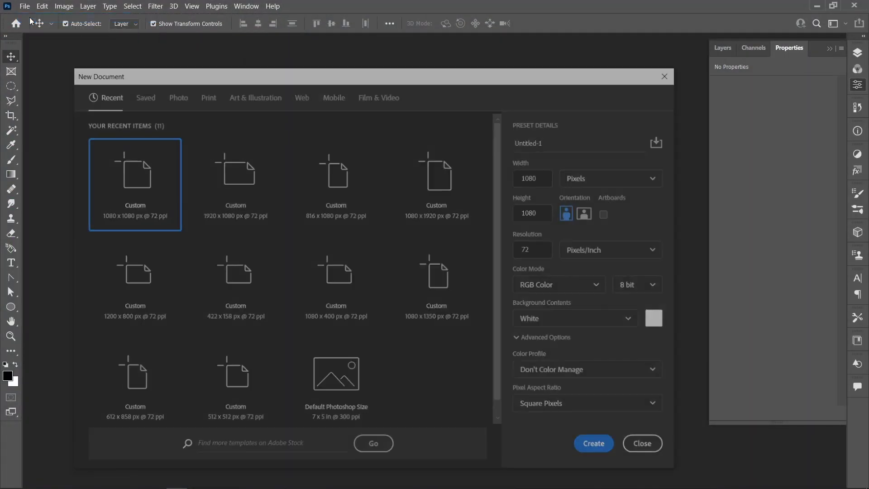
pyautogui.click(253, 212)
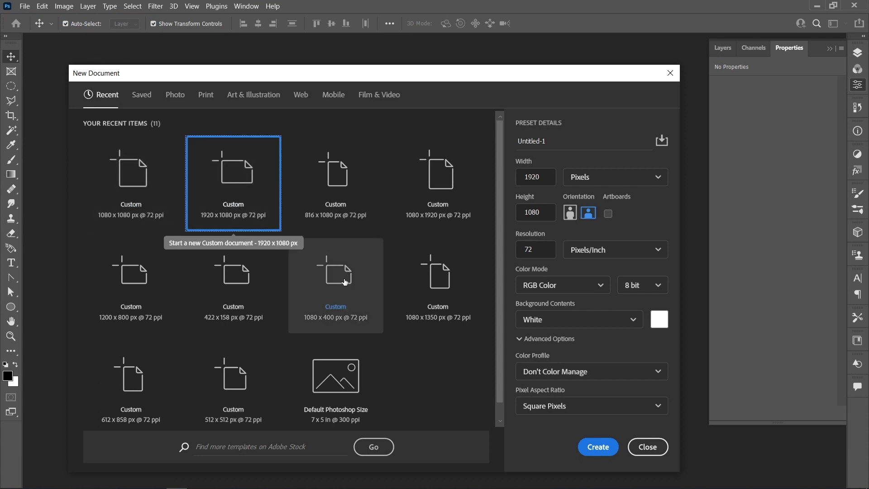
pyautogui.click(597, 446)
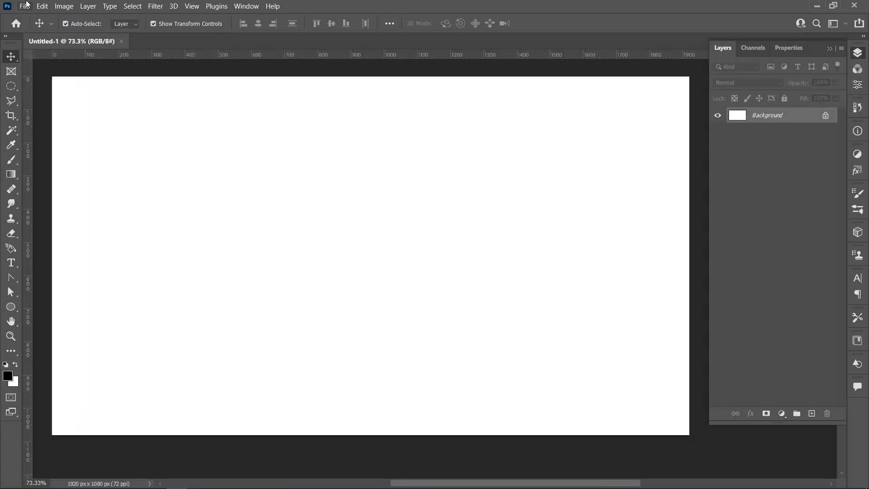
# Place the bald man's portrait as an embedded layer, scaled to about 134%.
pyautogui.click(25, 6)
pyautogui.click(75, 230)
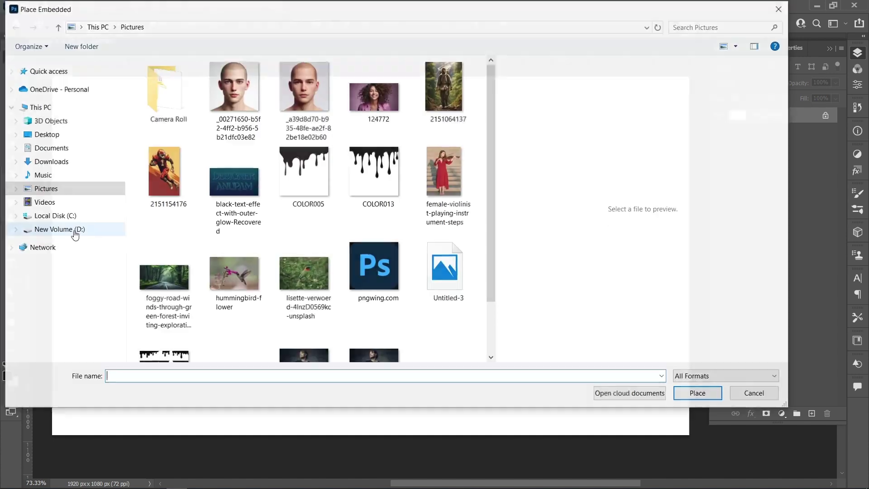
pyautogui.click(221, 104)
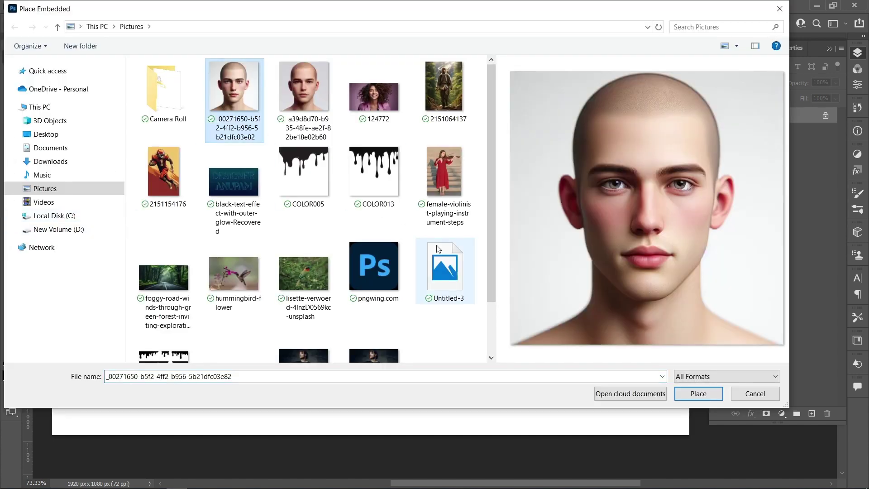
pyautogui.click(675, 389)
pyautogui.moveTo(368, 139); pyautogui.dragTo(369, 141)
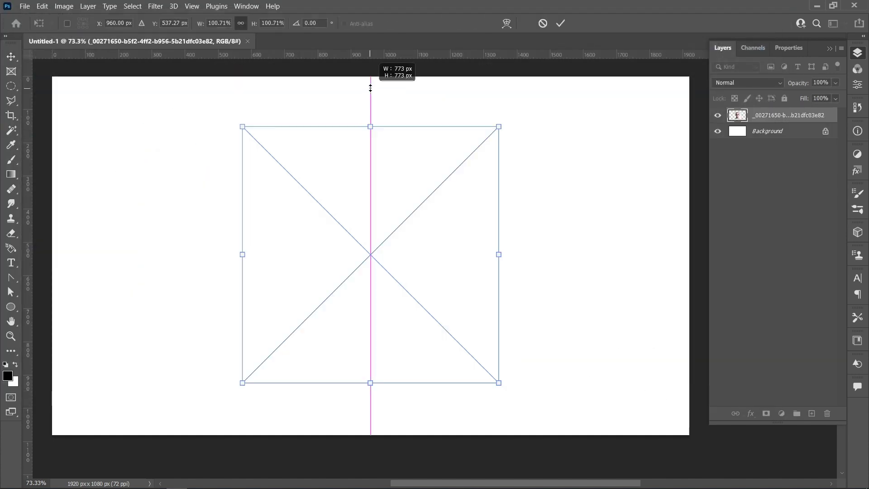
pyautogui.moveTo(370, 382); pyautogui.dragTo(370, 423)
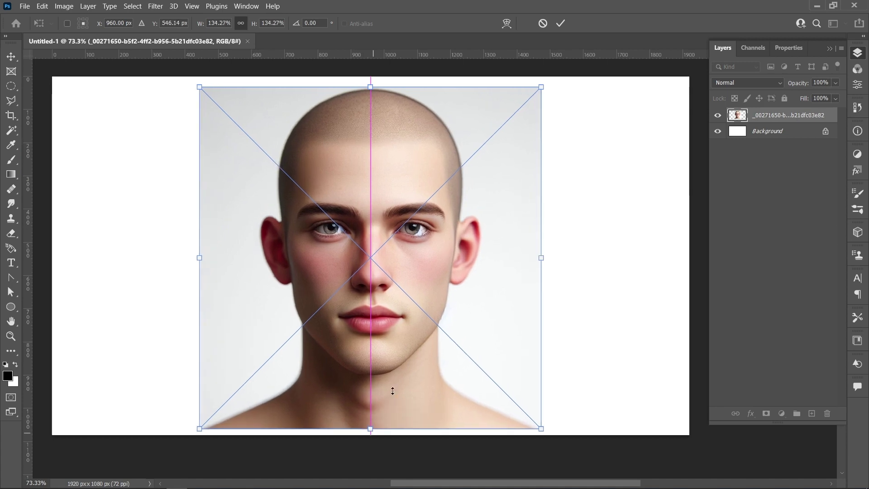
pyautogui.click(560, 24)
# Paint a Quick Selection over the whole head, chin and jaw.
pyautogui.rightClick(11, 131)
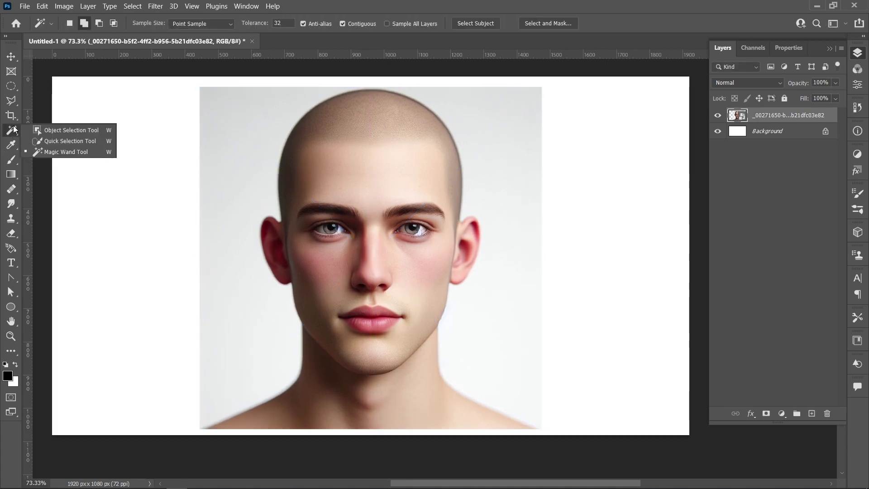
pyautogui.click(50, 142)
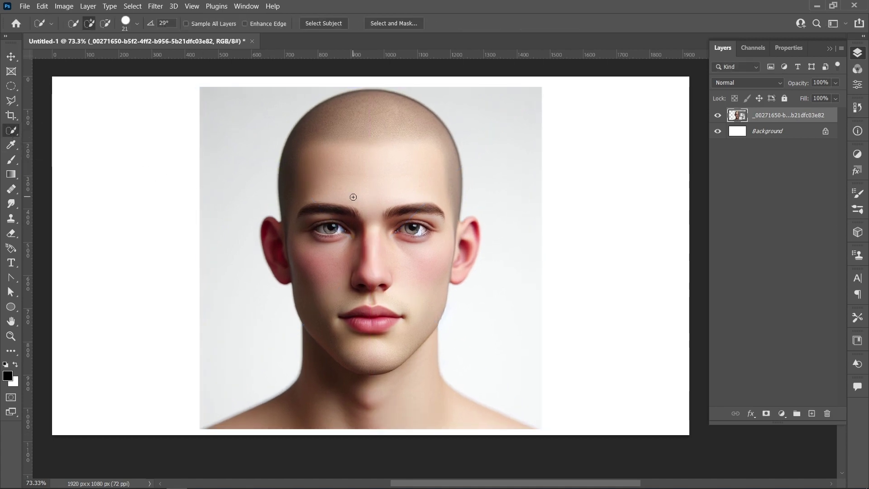
pyautogui.moveTo(352, 212)
pyautogui.mouseDown()
pyautogui.moveTo(353, 222)
pyautogui.moveTo(365, 176)
pyautogui.mouseUp()
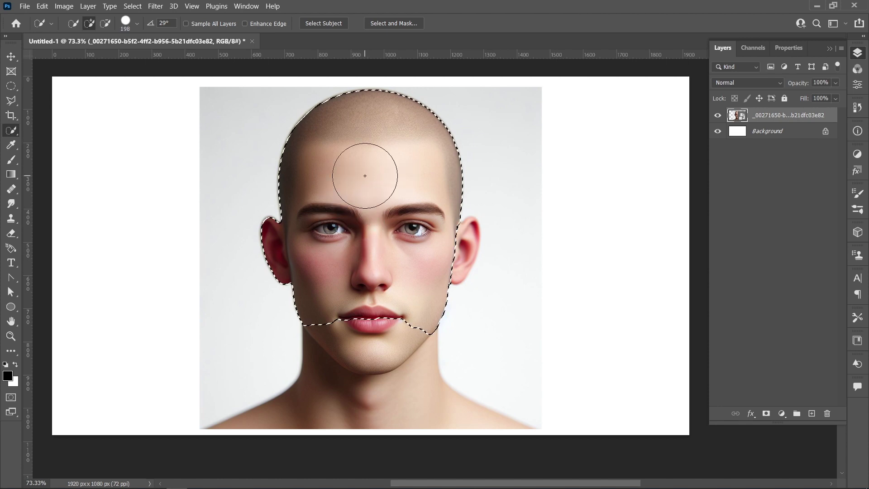
pyautogui.moveTo(364, 335); pyautogui.dragTo(362, 340)
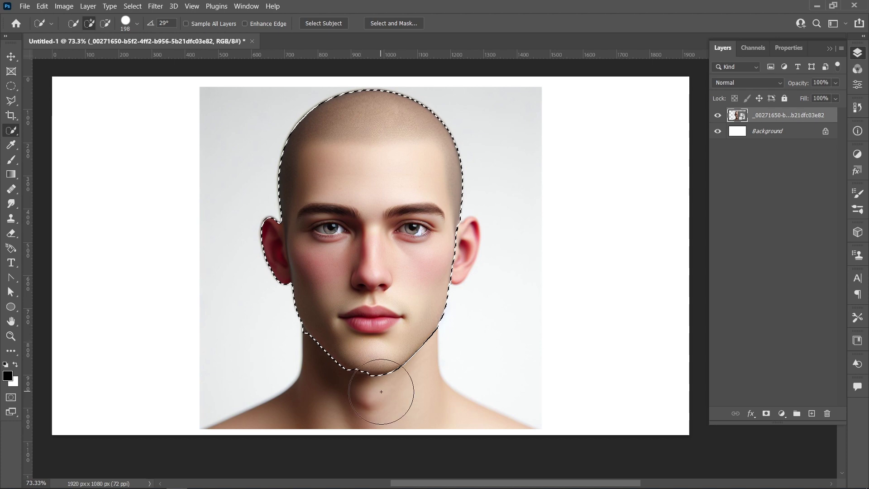
pyautogui.scroll(5, 379, 403)
# Refine the selection with a 110 px brush, trimming background at the jaw and including the ears.
pyautogui.keyDown('alt'); pyautogui.rightClick(352, 261); pyautogui.keyUp('alt')
pyautogui.moveTo(327, 252); pyautogui.dragTo(292, 251)
pyautogui.moveTo(327, 284); pyautogui.dragTo(392, 281)
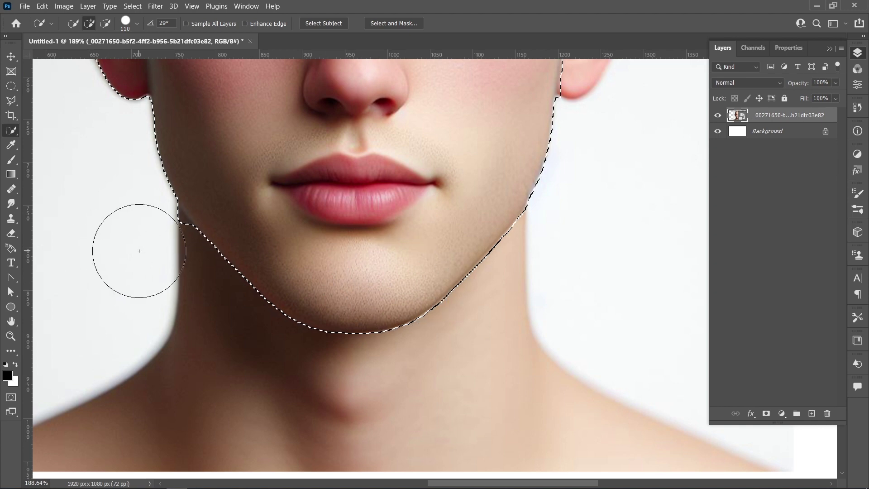
pyautogui.click(106, 25)
pyautogui.click(141, 241)
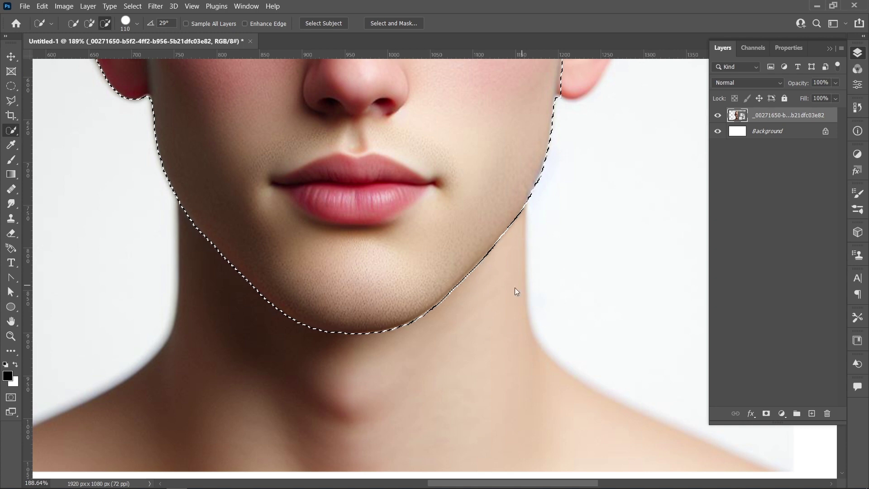
pyautogui.scroll(-1, 500, 310)
pyautogui.scroll(-5, 500, 310)
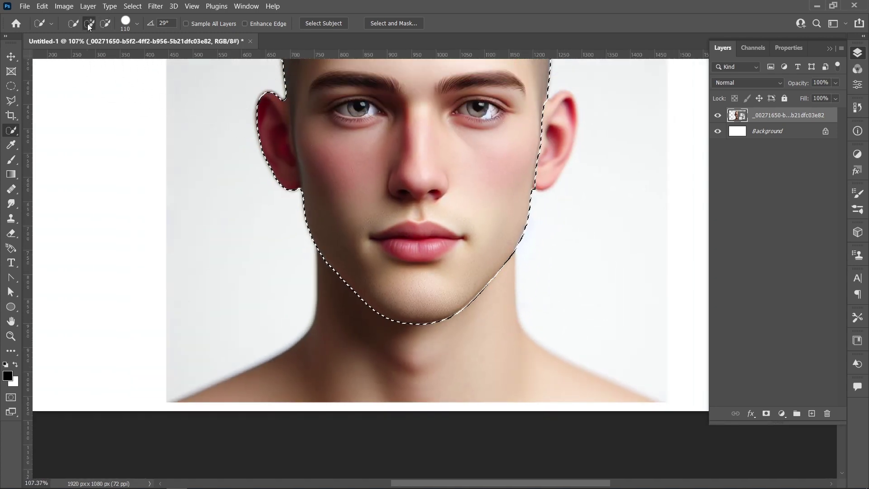
pyautogui.moveTo(529, 112)
pyautogui.mouseDown()
pyautogui.moveTo(463, 205)
pyautogui.moveTo(466, 229)
pyautogui.mouseUp()
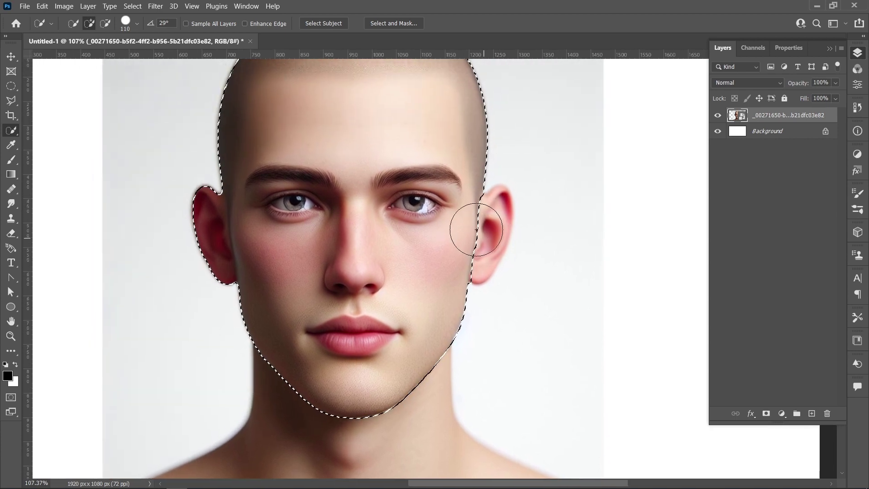
pyautogui.scroll(-3, 479, 218)
pyautogui.scroll(-2, 481, 218)
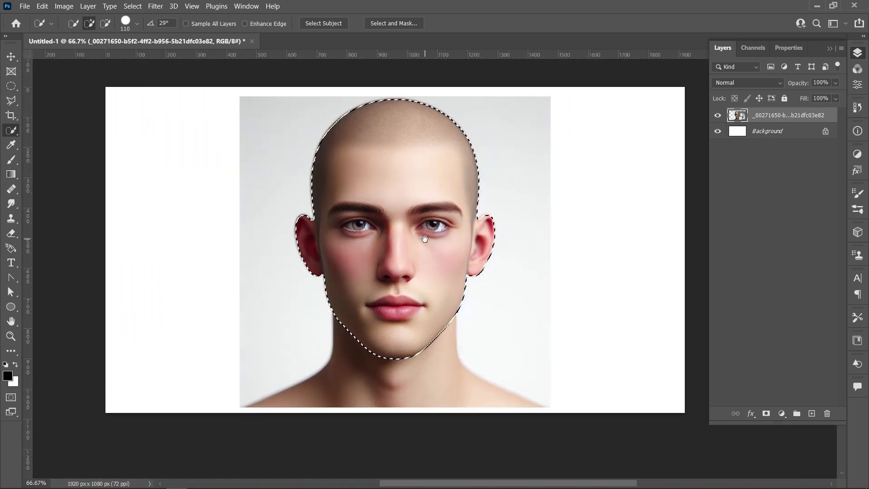
pyautogui.scroll(2, 408, 246)
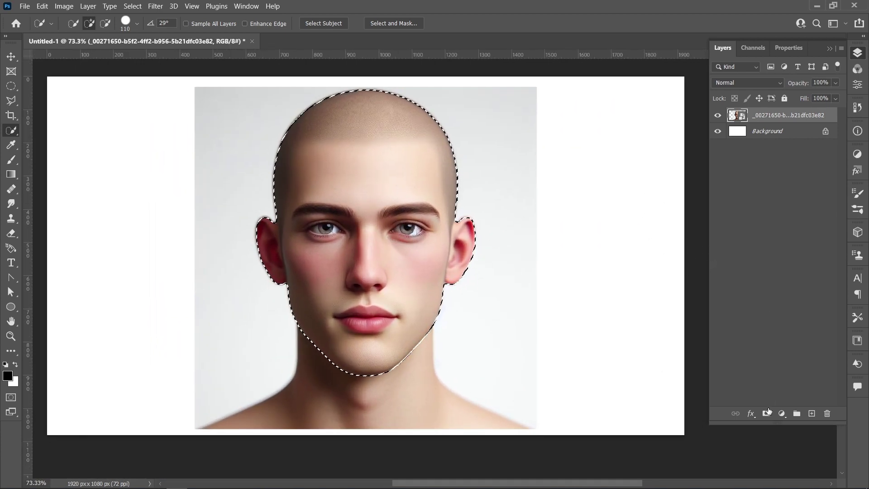
# Mask the head out of its background, rasterize the layer, and centre it vertically.
pyautogui.click(766, 413)
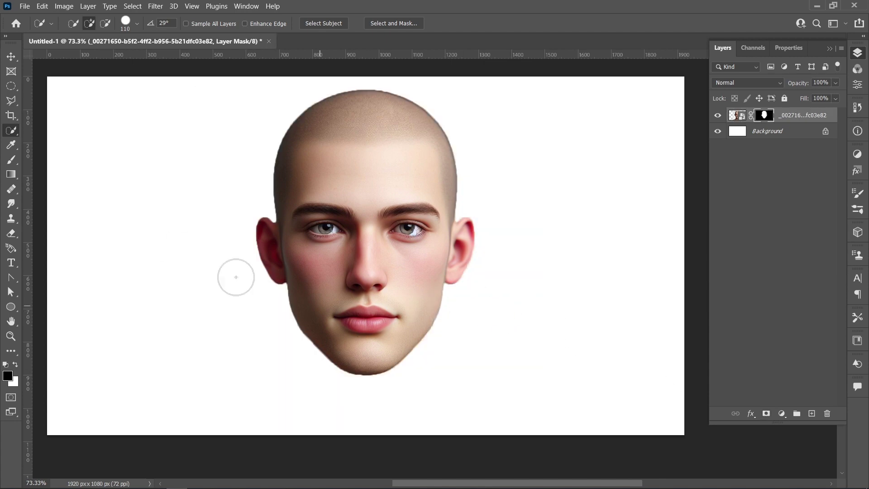
pyautogui.click(11, 58)
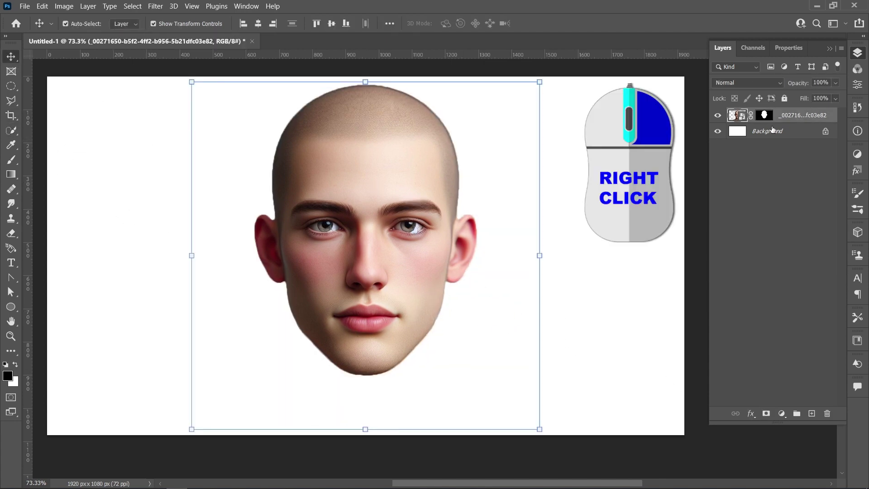
pyautogui.rightClick(780, 116)
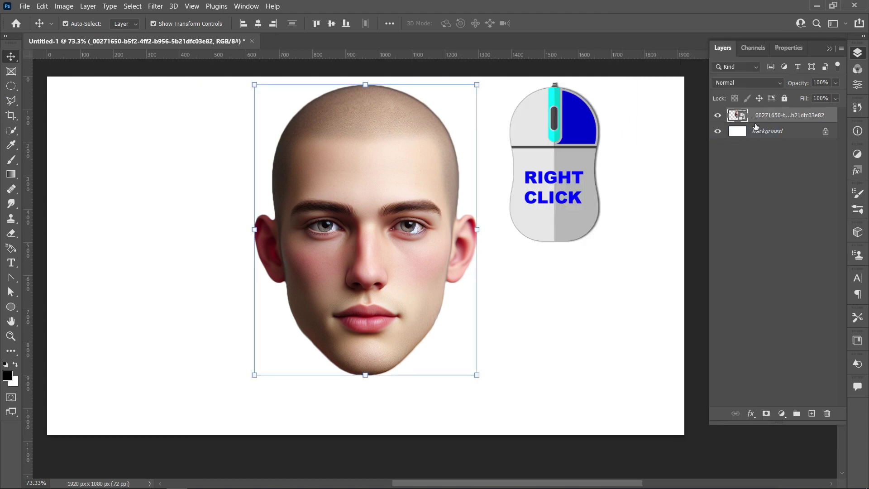
pyautogui.rightClick(771, 116)
pyautogui.click(710, 236)
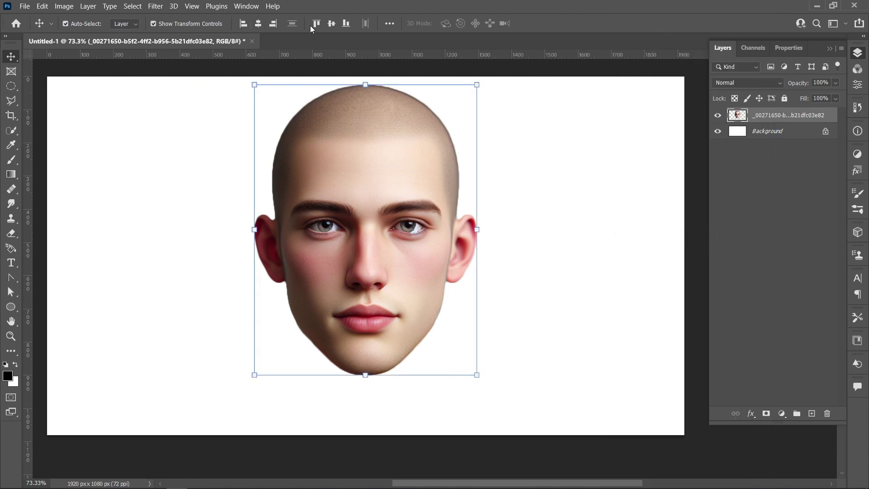
pyautogui.click(331, 23)
pyautogui.click(534, 107)
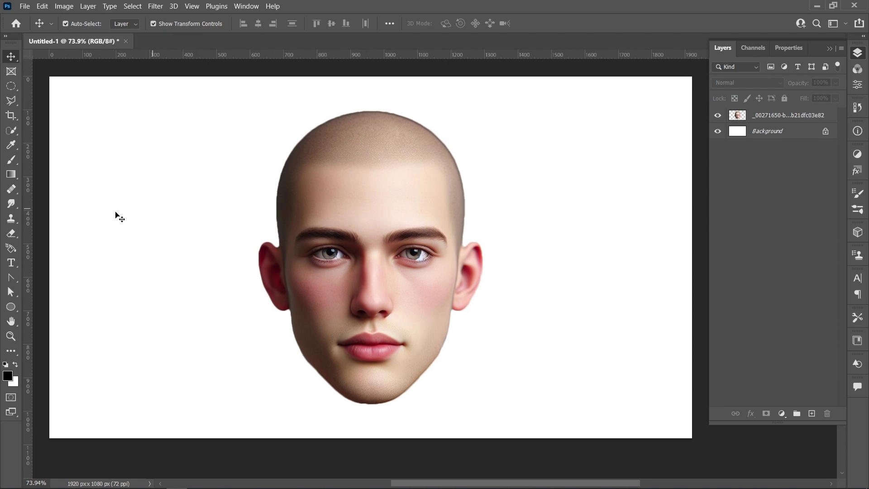
# Draw a wide ellipse, centre it horizontally, and lower it onto the scalp at 80% opacity.
pyautogui.press('u')
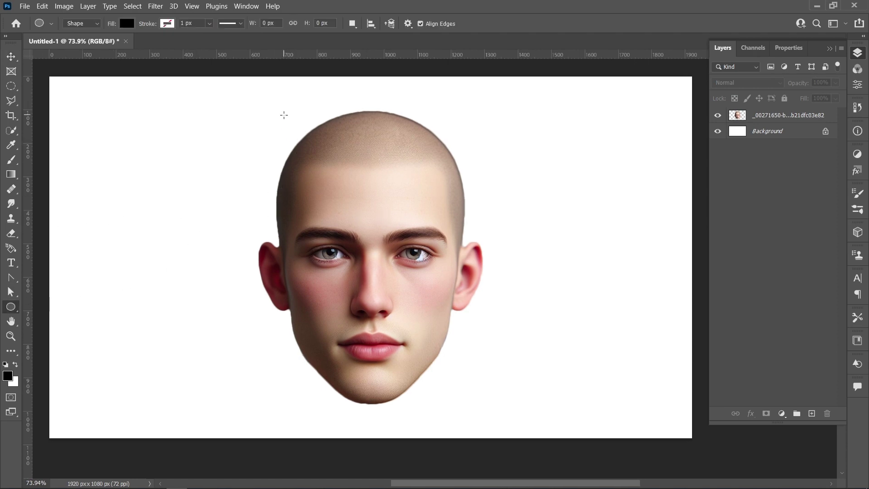
pyautogui.moveTo(284, 115); pyautogui.dragTo(467, 165)
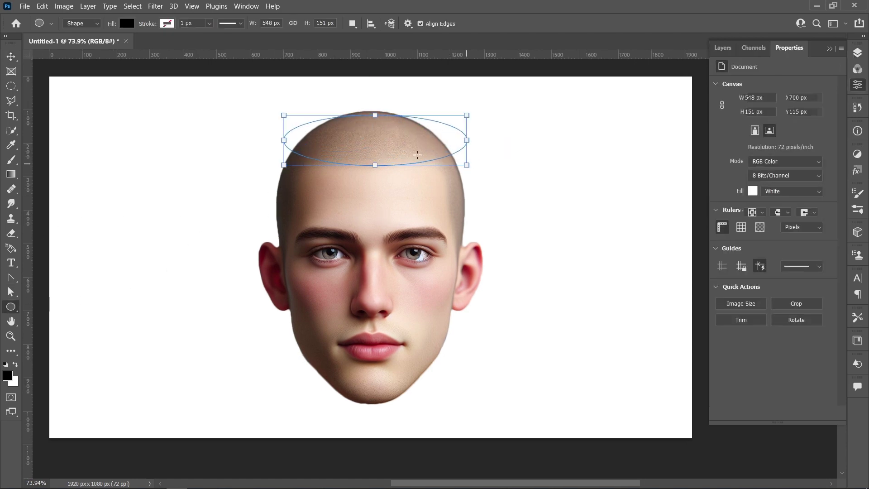
pyautogui.press('v')
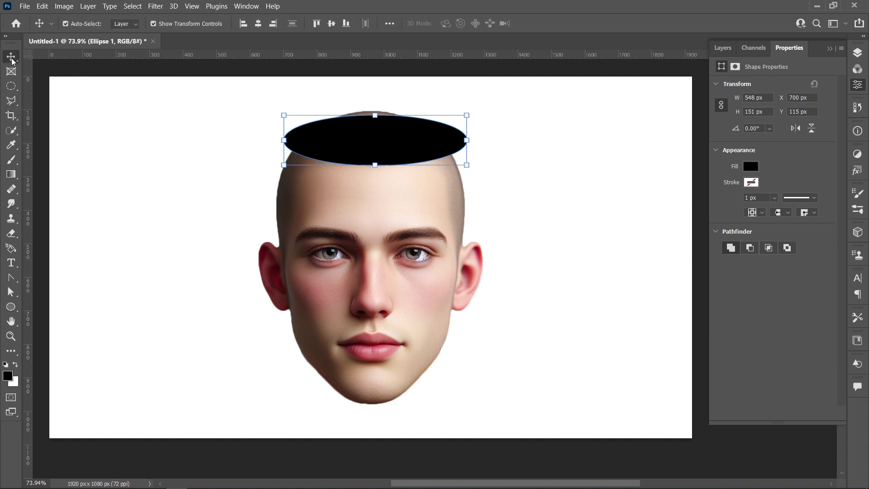
pyautogui.click(259, 27)
pyautogui.moveTo(394, 134); pyautogui.dragTo(497, 203)
pyautogui.click(857, 53)
pyautogui.press('Return')
pyautogui.click(662, 174)
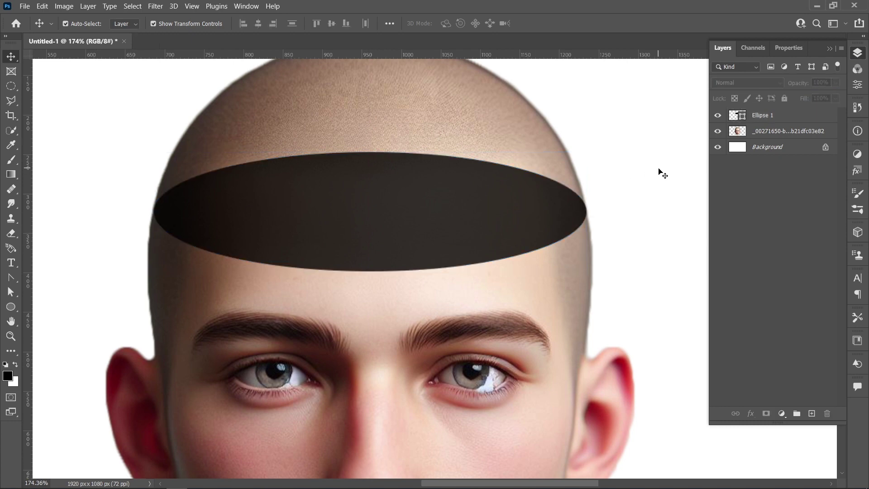
# Load the ellipse at 100% opacity as a selection, hide it, and delete that oval from the photo.
pyautogui.click(425, 208)
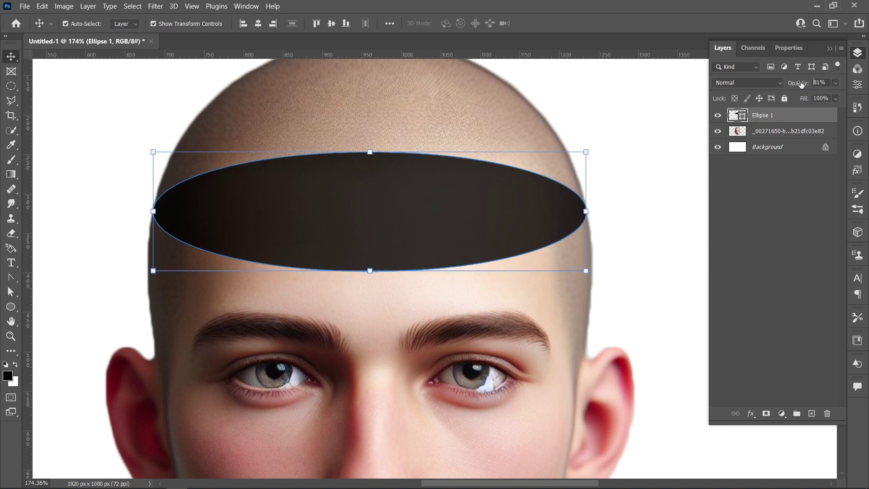
pyautogui.moveTo(802, 85); pyautogui.dragTo(801, 86)
pyautogui.keyDown('ctrl'); pyautogui.click(738, 117); pyautogui.keyUp('ctrl')
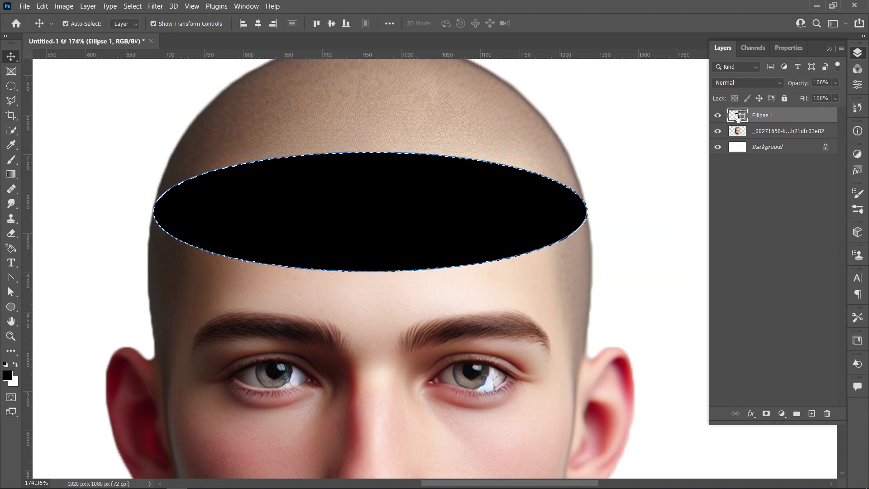
pyautogui.click(718, 115)
pyautogui.click(729, 130)
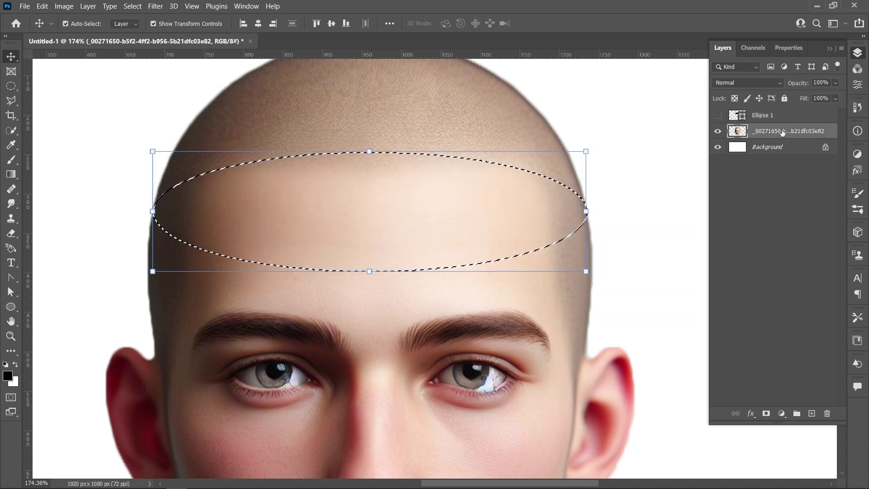
pyautogui.press('Delete')
pyautogui.click(133, 6)
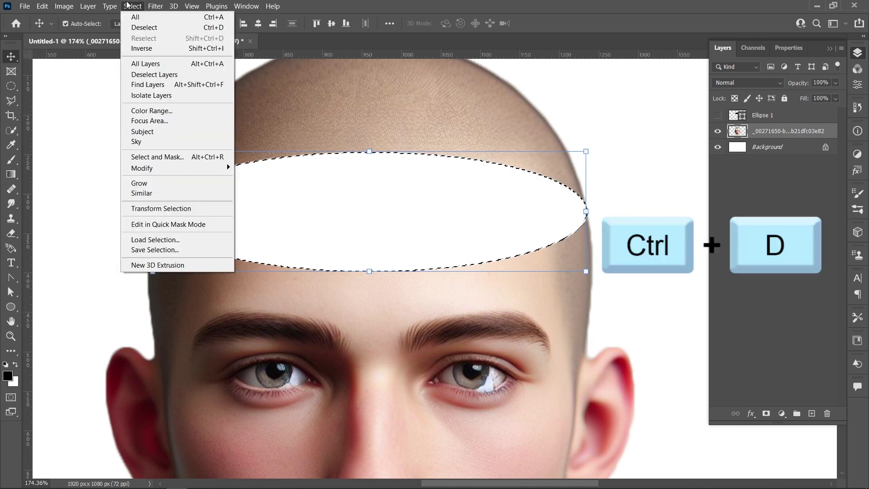
pyautogui.click(138, 25)
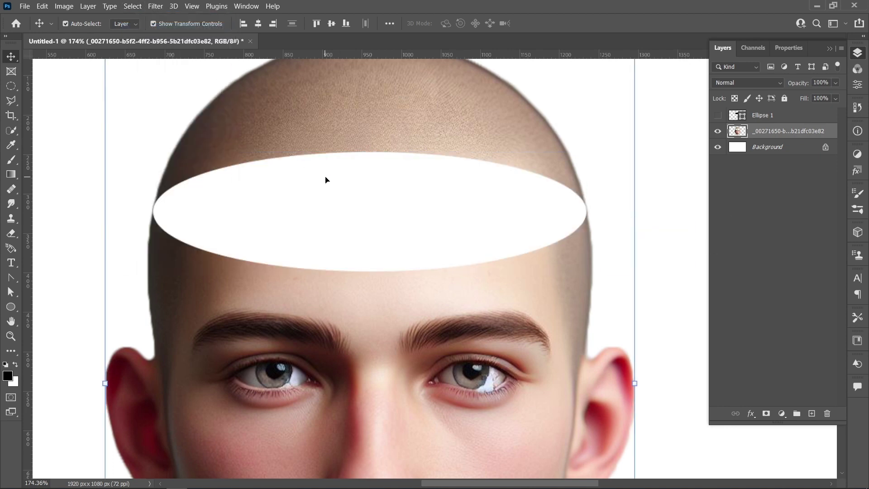
# Erase all the scalp above the oval cut, then show Ellipse 1 again.
pyautogui.press('e')
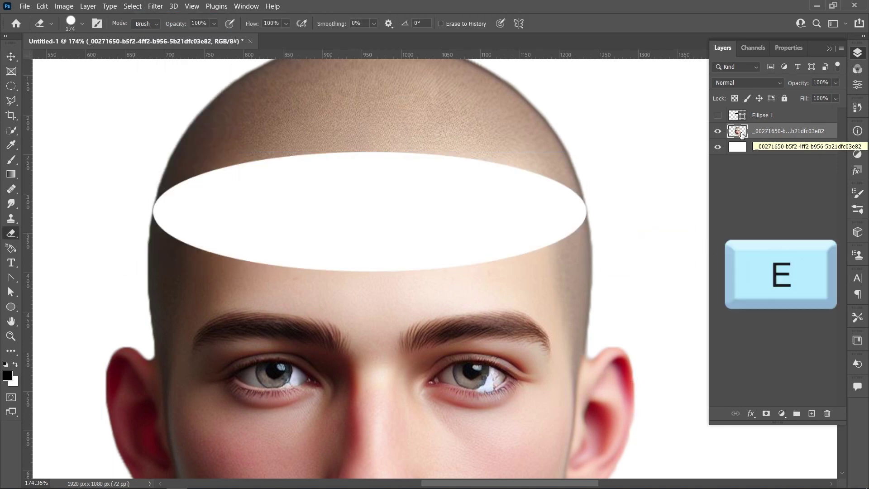
pyautogui.click(536, 165)
pyautogui.click(200, 142)
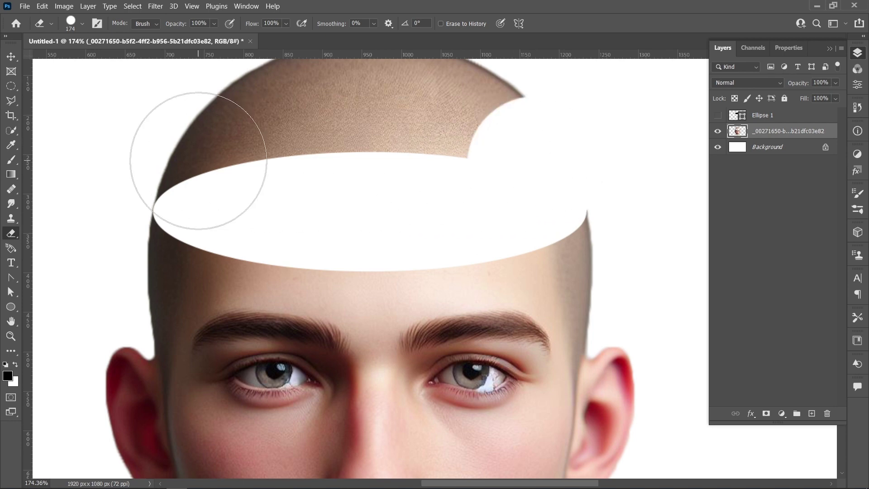
pyautogui.click(196, 157)
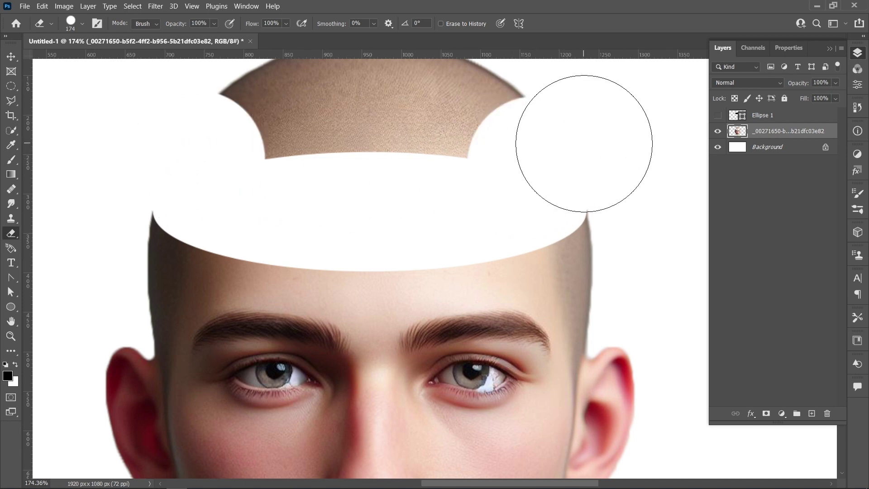
pyautogui.scroll(-3, 471, 156)
pyautogui.moveTo(326, 145)
pyautogui.mouseDown()
pyautogui.moveTo(396, 105)
pyautogui.moveTo(485, 127)
pyautogui.mouseUp()
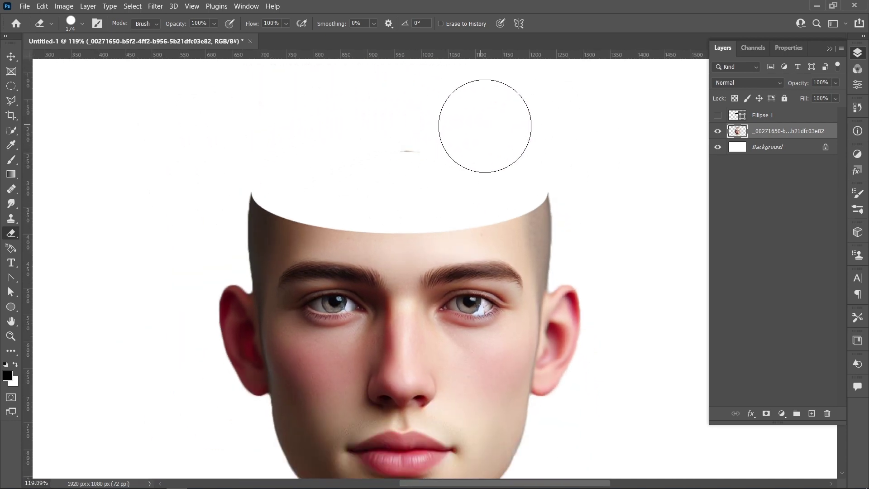
pyautogui.scroll(-3, 365, 165)
pyautogui.moveTo(365, 164); pyautogui.dragTo(360, 157)
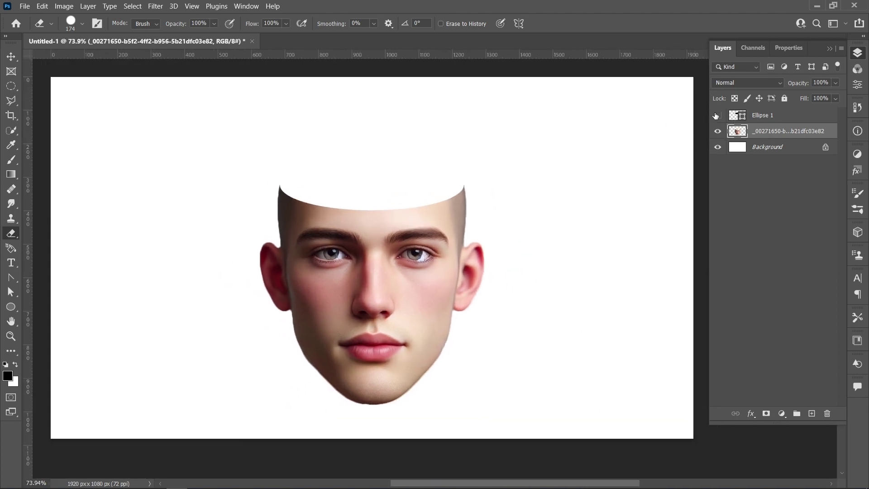
pyautogui.click(716, 116)
# Change Ellipse 1's fill from black to the forehead skin tone cfa792.
pyautogui.press('v')
pyautogui.click(174, 121)
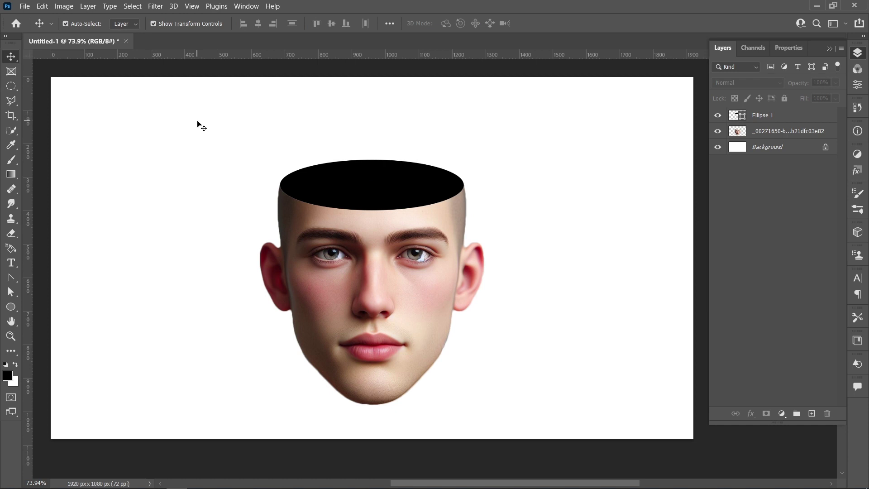
pyautogui.click(412, 177)
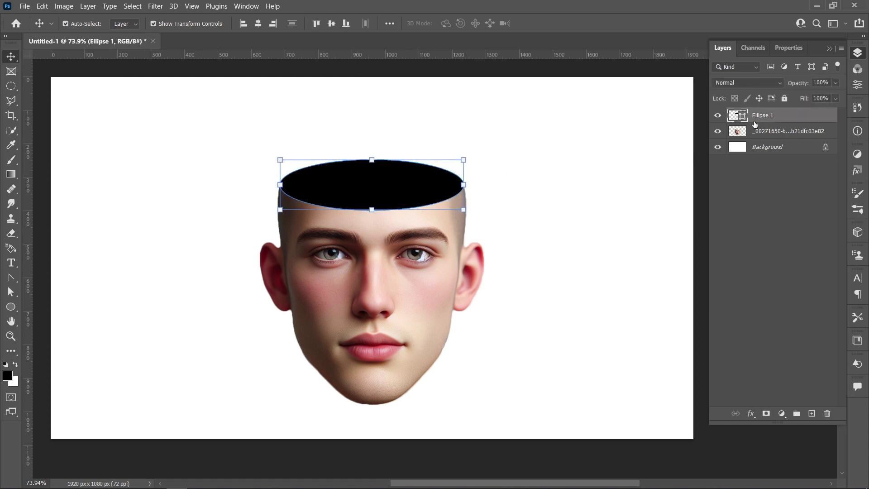
pyautogui.click(856, 85)
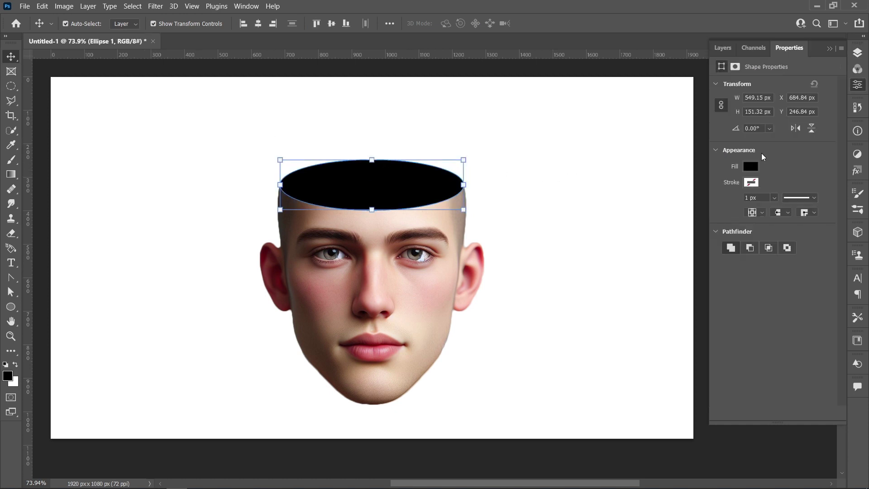
pyautogui.click(751, 167)
pyautogui.click(854, 189)
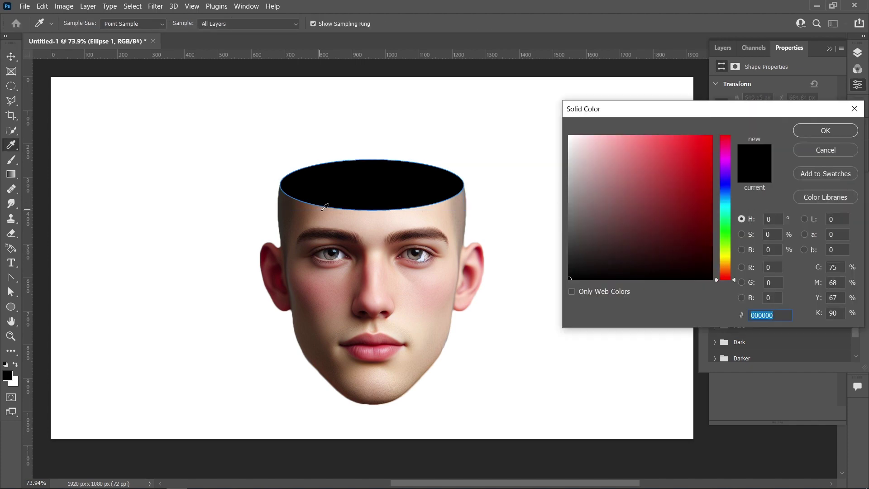
pyautogui.click(334, 211)
pyautogui.click(821, 130)
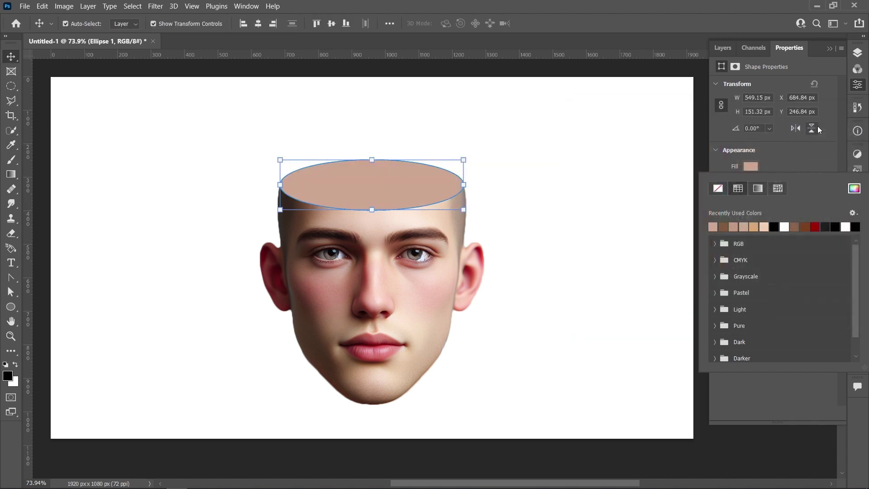
pyautogui.click(641, 167)
pyautogui.click(474, 175)
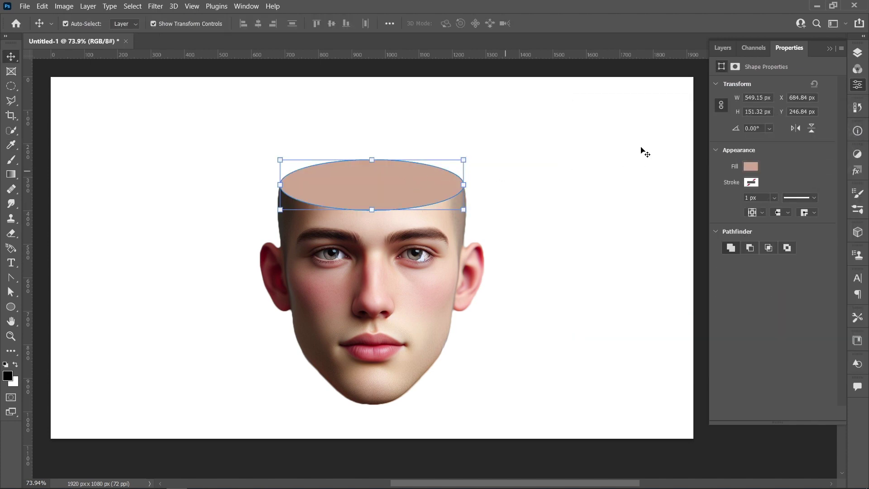
# Duplicate Ellipse 1 and fill the copy with darker brown 90664d sampled from the head's edge.
pyautogui.click(858, 53)
pyautogui.hotkey('ctrl', 'j')
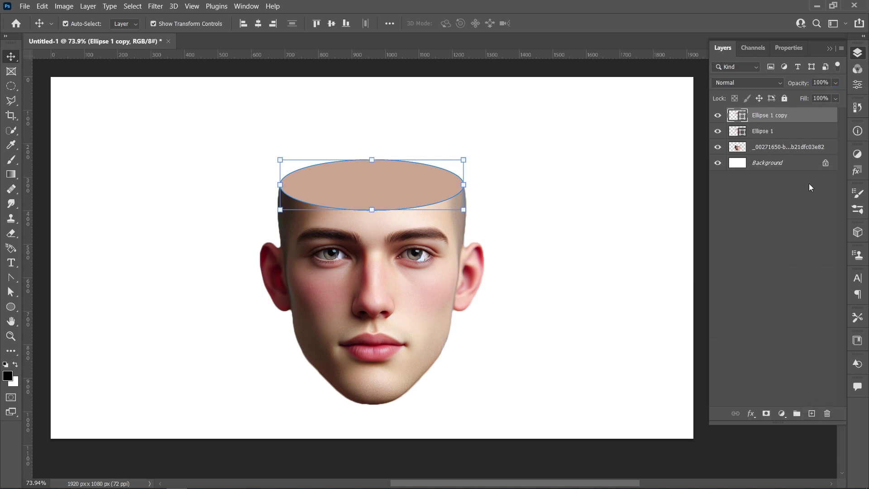
pyautogui.click(857, 84)
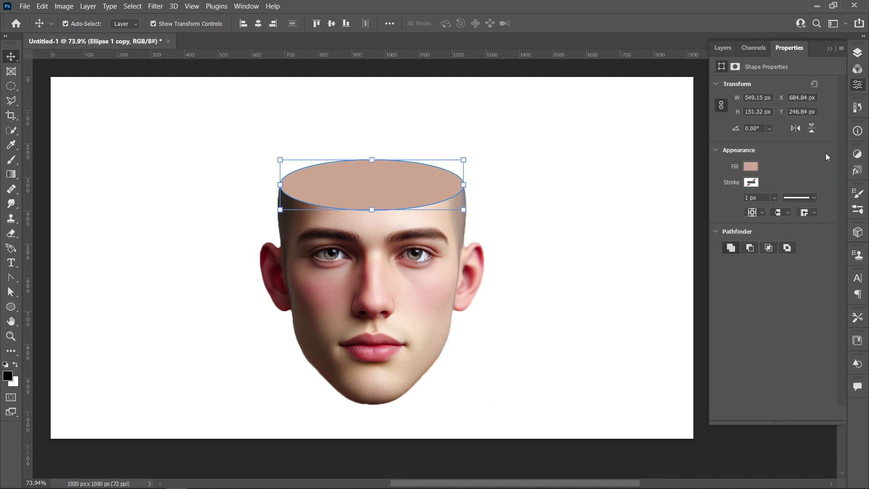
pyautogui.click(748, 168)
pyautogui.click(856, 191)
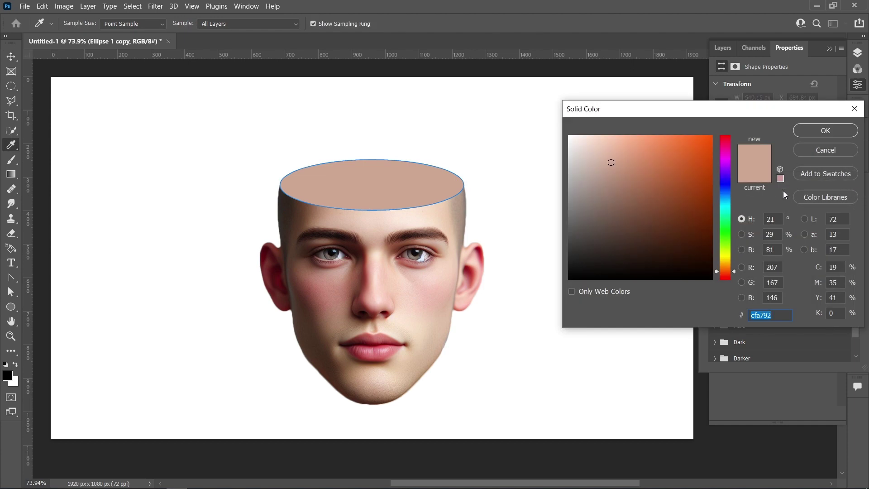
pyautogui.click(316, 207)
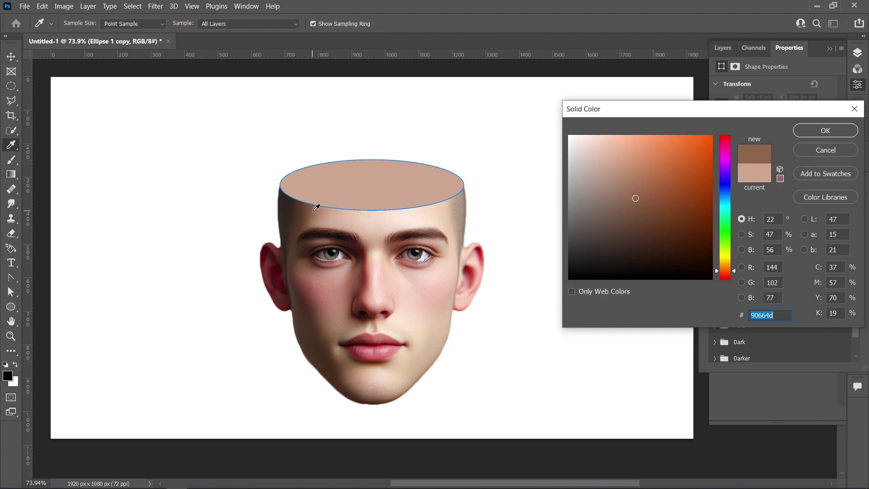
pyautogui.click(839, 131)
pyautogui.click(817, 137)
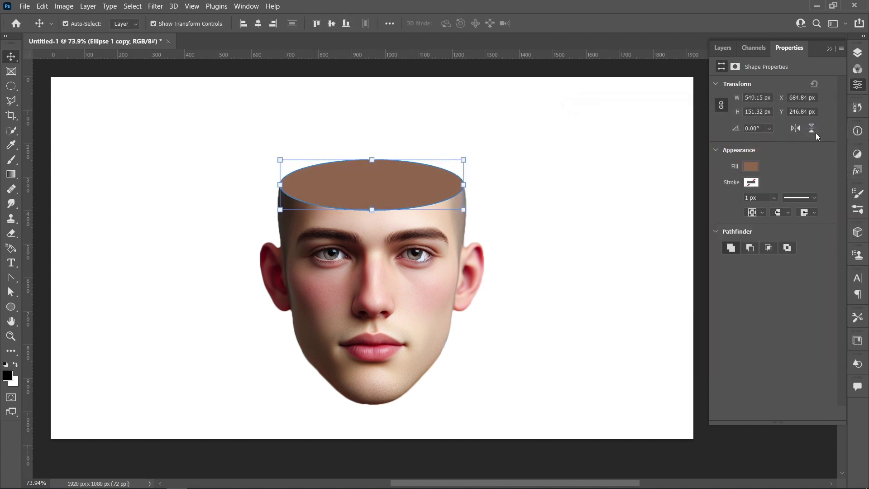
pyautogui.click(857, 59)
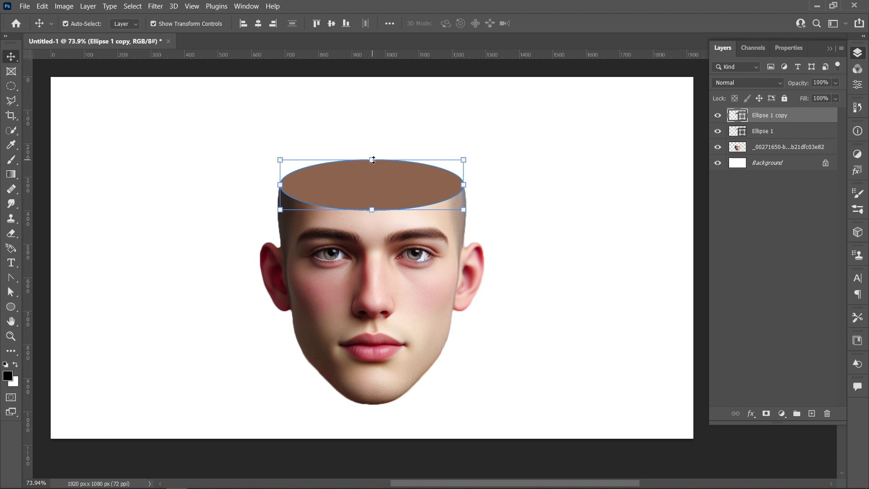
# Scale Ellipse 1 copy to about 95.6% × 91.9% inside the first ellipse, then refit the view.
pyautogui.scroll(6, 374, 159)
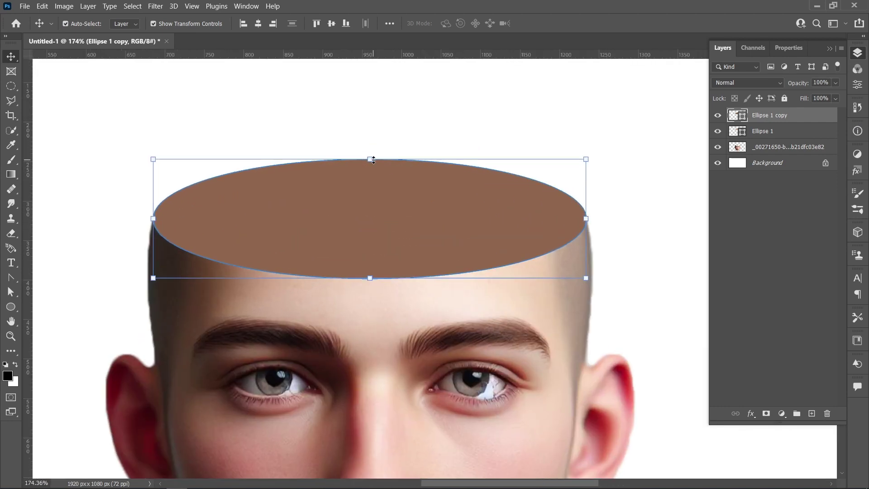
pyautogui.moveTo(372, 159); pyautogui.dragTo(373, 164)
pyautogui.moveTo(572, 217); pyautogui.dragTo(580, 217)
pyautogui.moveTo(170, 217); pyautogui.dragTo(161, 218)
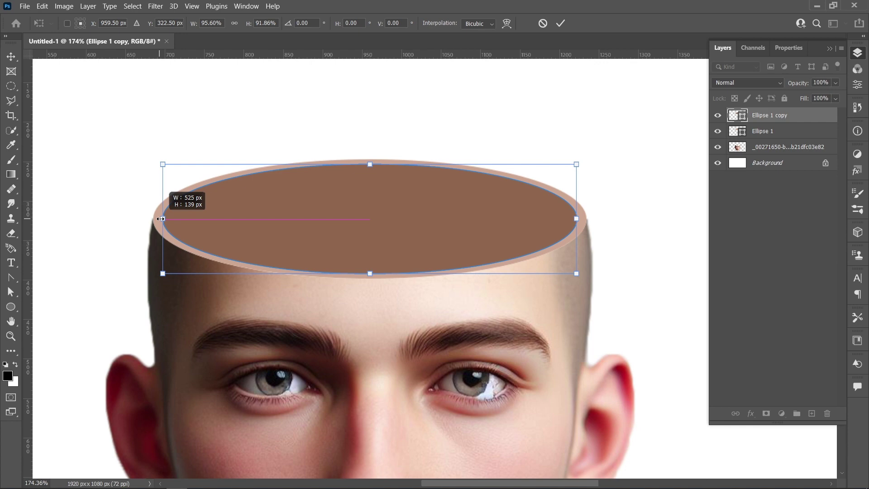
pyautogui.click(561, 24)
pyautogui.click(411, 103)
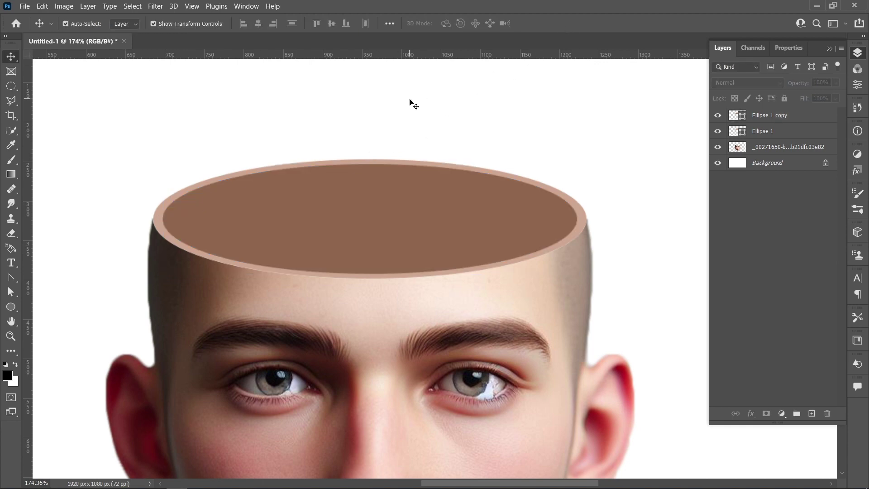
pyautogui.scroll(-3, 411, 103)
pyautogui.scroll(-1, 411, 103)
pyautogui.moveTo(402, 130); pyautogui.dragTo(379, 168)
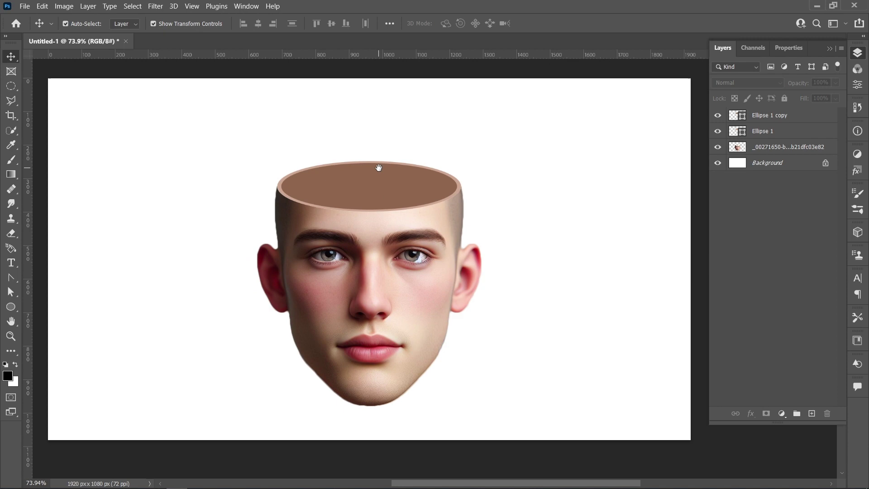
# Apply a smooth Inner Bevel & Emboss at 4 px size to the face photo layer.
pyautogui.click(767, 148)
pyautogui.click(750, 413)
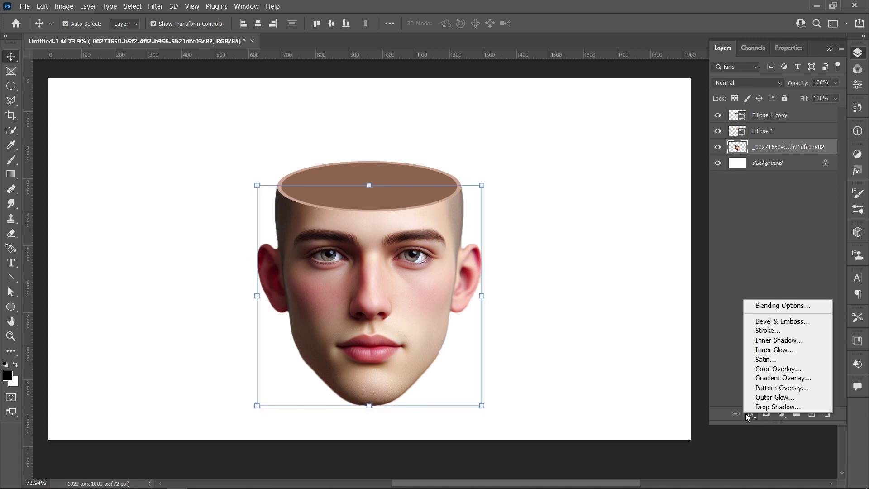
pyautogui.click(747, 303)
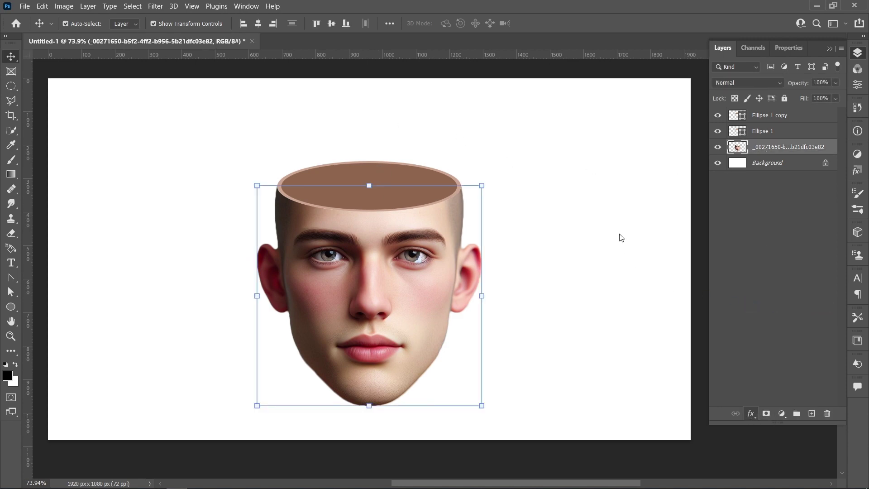
pyautogui.click(466, 155)
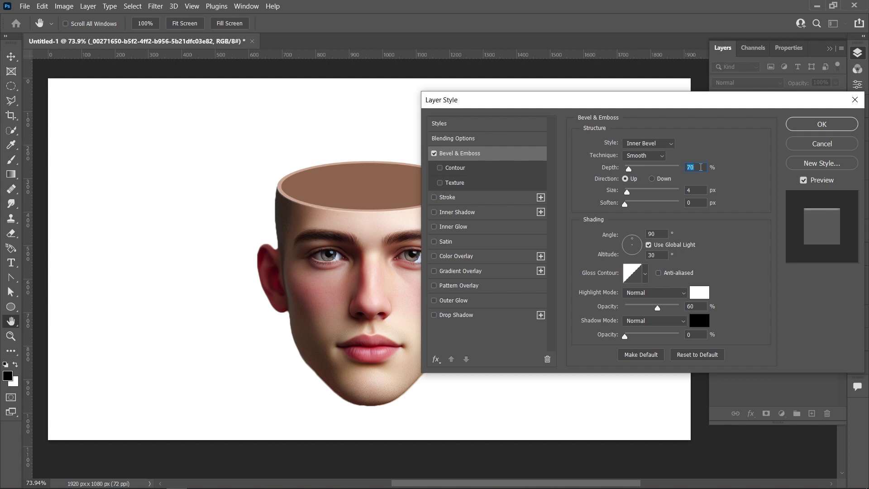
pyautogui.click(798, 128)
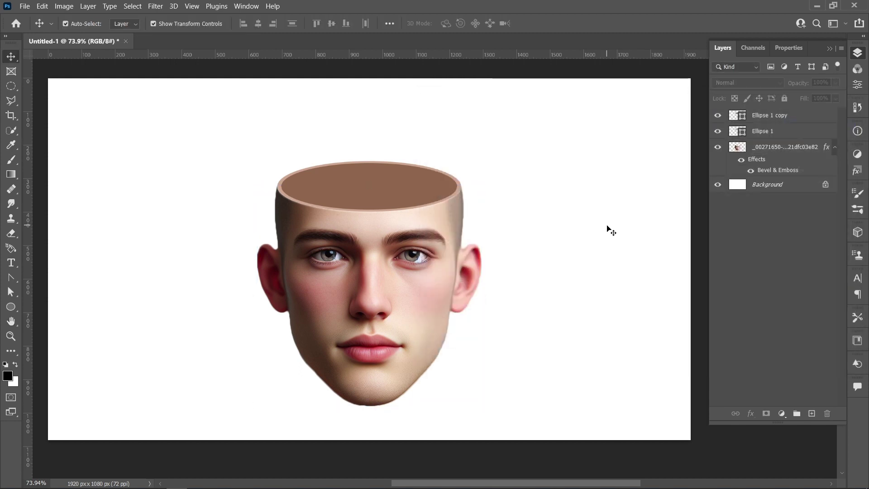
# Place Untitled-3 as an embedded image, scaled to about 60% just above the head.
pyautogui.click(25, 6)
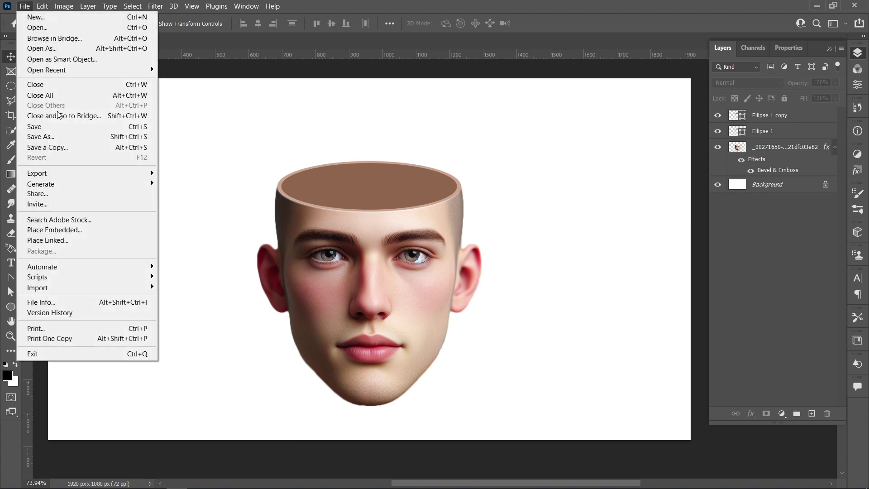
pyautogui.click(59, 227)
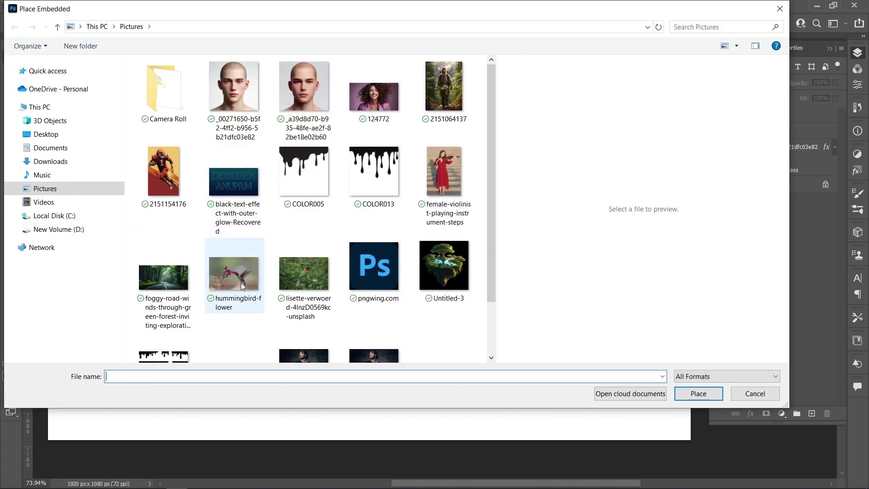
pyautogui.scroll(-2, 235, 272)
pyautogui.click(446, 203)
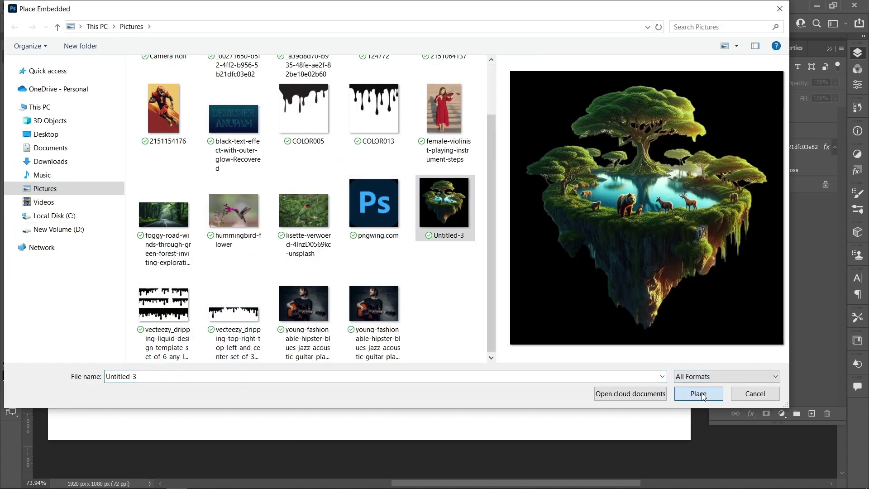
pyautogui.click(718, 391)
pyautogui.moveTo(370, 438); pyautogui.dragTo(376, 295)
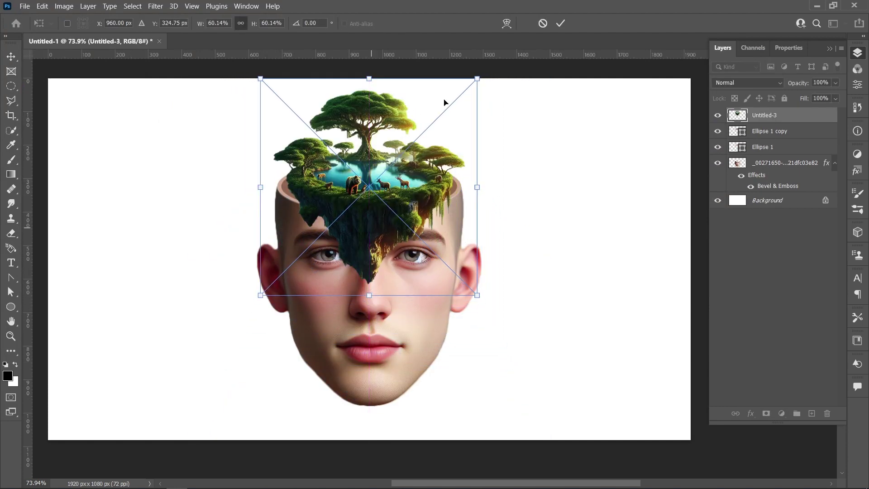
pyautogui.click(560, 24)
pyautogui.press('Down')
pyautogui.press('Down')
pyautogui.press('Down')
pyautogui.press('Down')
pyautogui.press('Down')
pyautogui.press('Down')
pyautogui.press('Down')
pyautogui.press('Down')
pyautogui.press('Down')
pyautogui.press('Down')
pyautogui.press('Down')
pyautogui.press('Down')
pyautogui.press('Down')
pyautogui.press('Down')
pyautogui.press('Down')
pyautogui.press('Down')
pyautogui.press('Down')
pyautogui.press('Down')
pyautogui.press('Down')
pyautogui.press('Down')
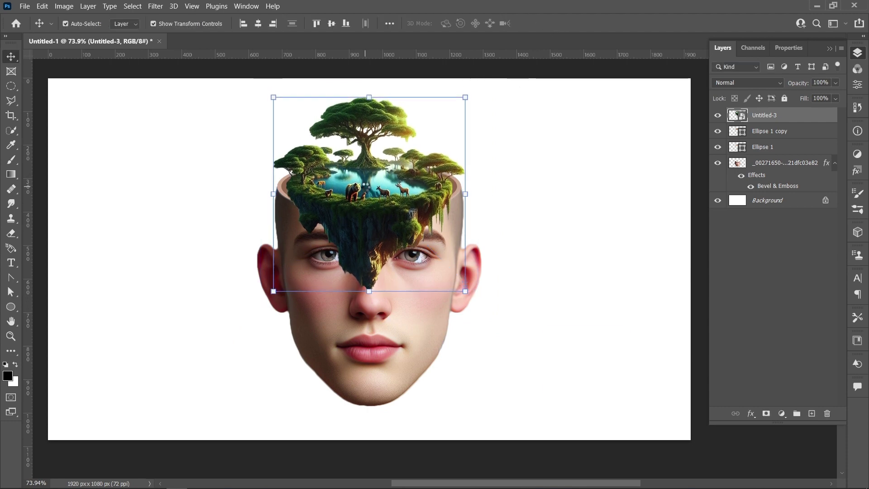
# Duplicate the island layer and clip the original Untitled-3 into the skull ellipse, keeping the copy visible.
pyautogui.press('Down')
pyautogui.press('Down')
pyautogui.press('Down')
pyautogui.press('Down')
pyautogui.press('Down')
pyautogui.press('Down')
pyautogui.press('Down')
pyautogui.press('Down')
pyautogui.press('Down')
pyautogui.press('Down')
pyautogui.press('Down')
pyautogui.press('Down')
pyautogui.press('Down')
pyautogui.hotkey('ctrl', 'j')
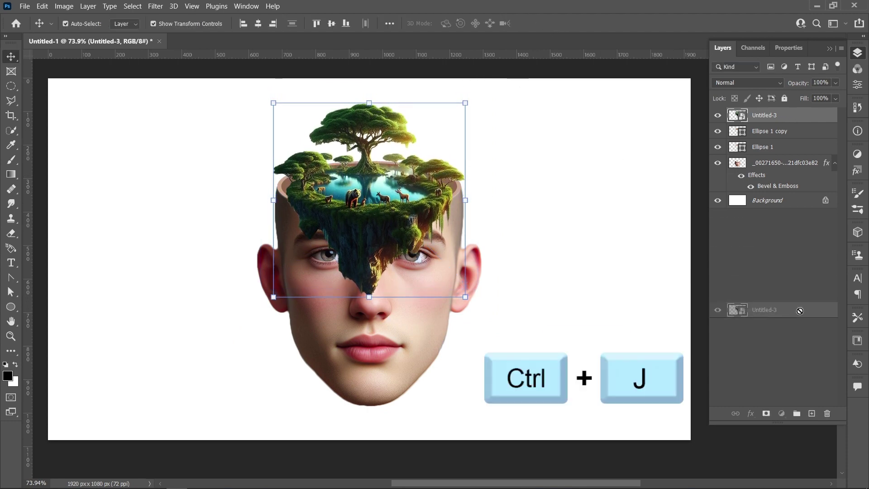
pyautogui.click(718, 115)
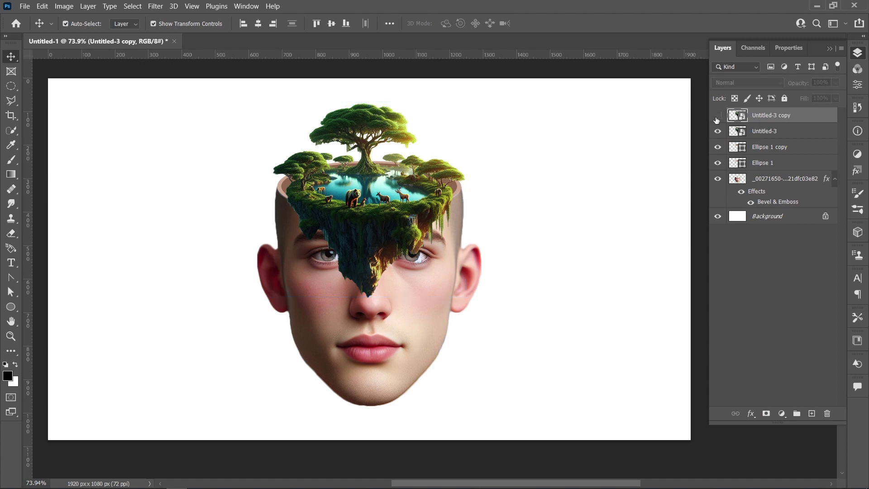
pyautogui.click(774, 131)
pyautogui.rightClick(796, 134)
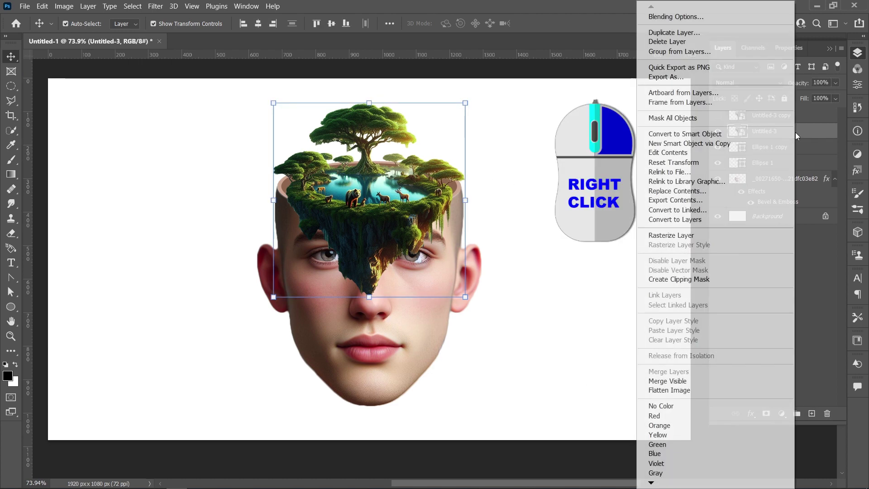
pyautogui.click(712, 275)
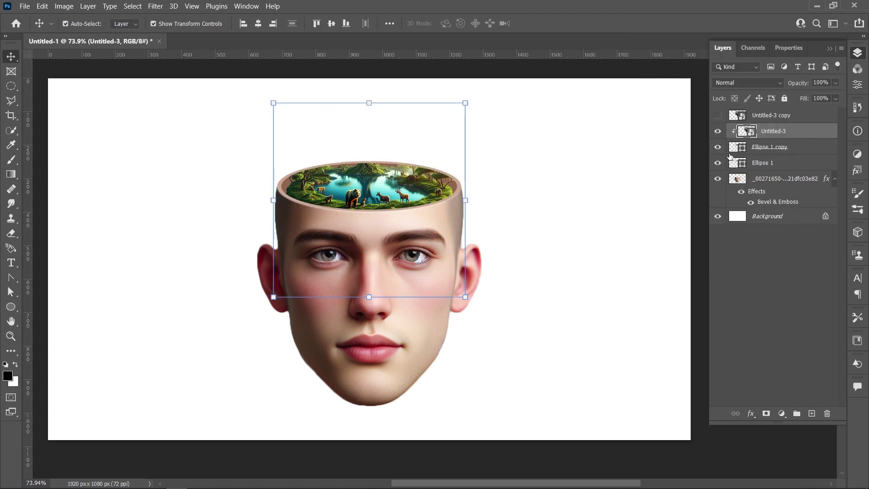
pyautogui.click(719, 116)
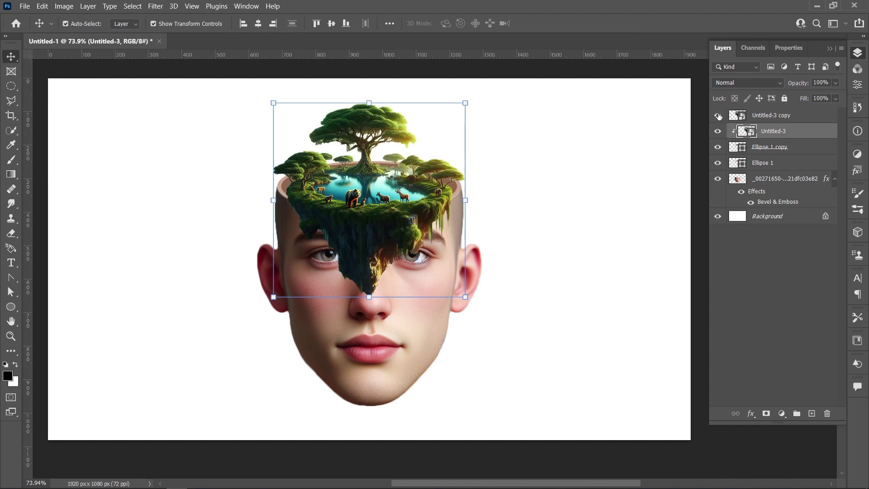
# Rasterize Untitled-3 copy and erase its underside covering the forehead, eyebrow and nose.
pyautogui.click(756, 116)
pyautogui.click(11, 234)
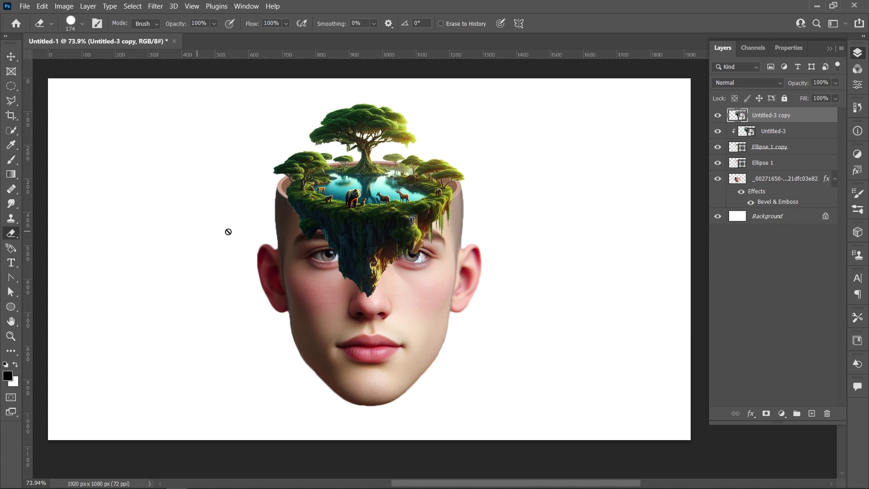
pyautogui.rightClick(753, 111)
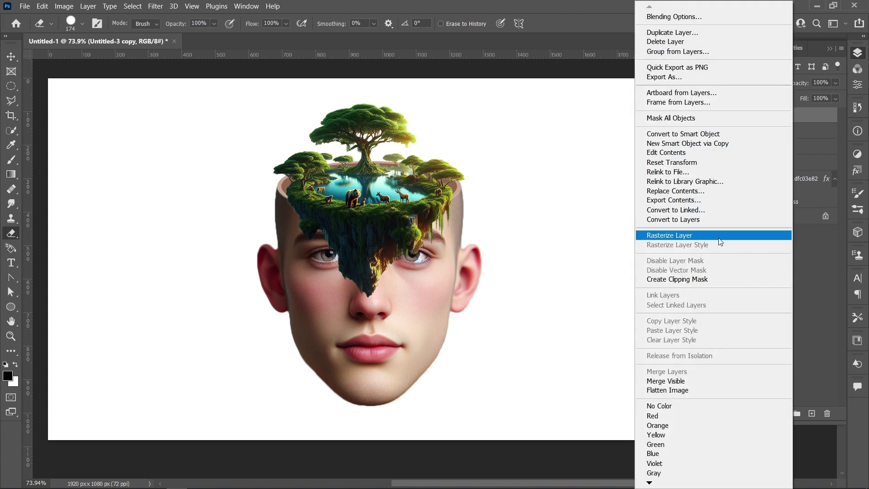
pyautogui.click(720, 235)
pyautogui.moveTo(302, 228)
pyautogui.mouseDown()
pyautogui.moveTo(300, 213)
pyautogui.moveTo(391, 224)
pyautogui.mouseUp()
pyautogui.moveTo(444, 222)
pyautogui.mouseDown()
pyautogui.moveTo(417, 223)
pyautogui.moveTo(418, 245)
pyautogui.moveTo(369, 271)
pyautogui.moveTo(411, 264)
pyautogui.mouseUp()
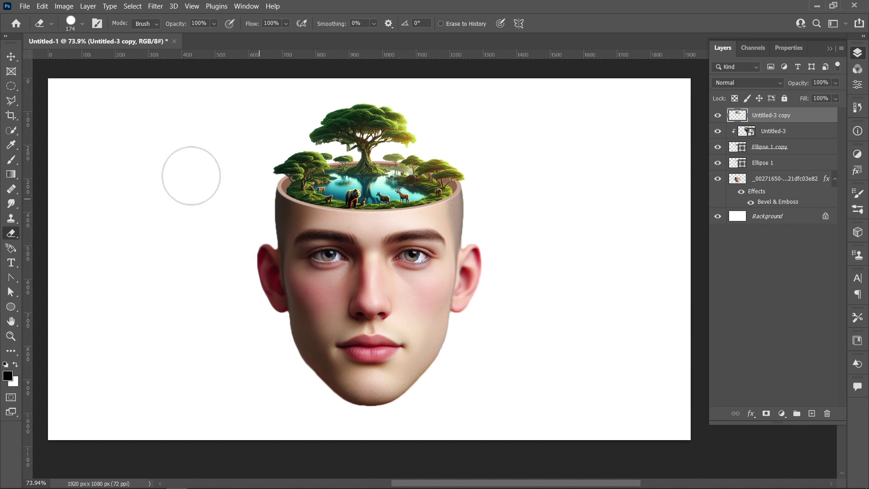
pyautogui.click(11, 56)
pyautogui.click(193, 209)
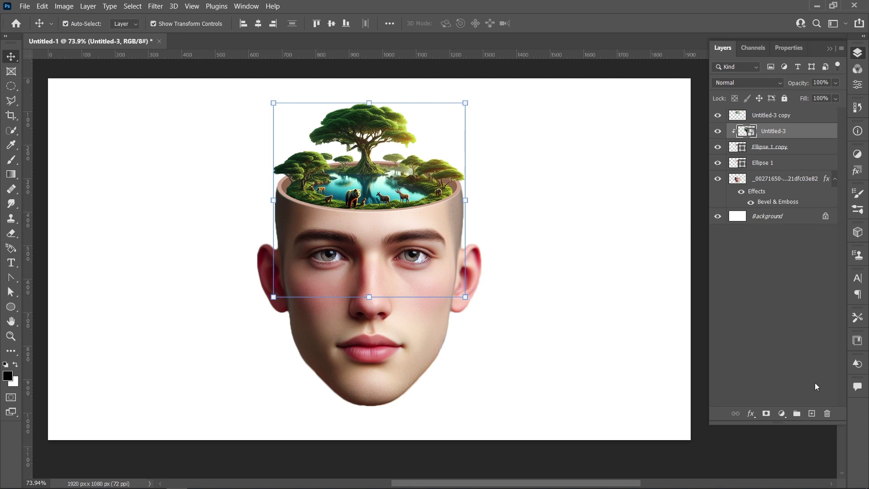
# Paint dark shadow strokes on a new layer at the left and right insides of the skull rim.
pyautogui.click(812, 413)
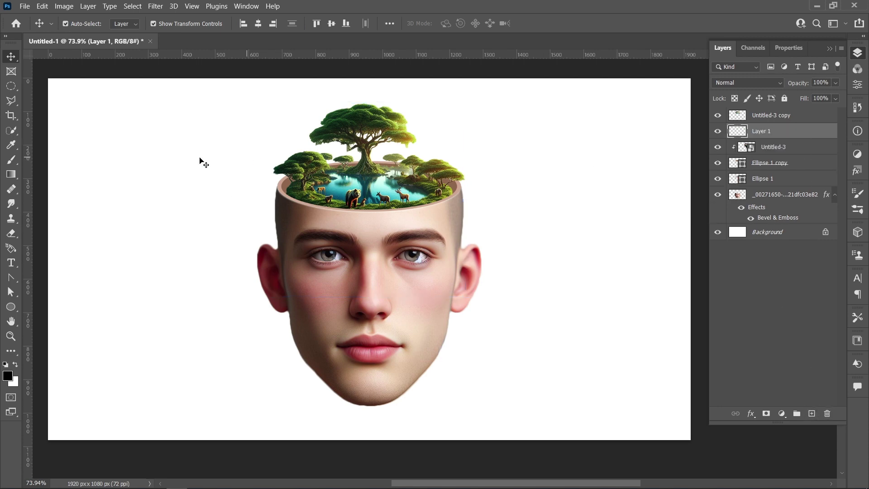
pyautogui.click(10, 160)
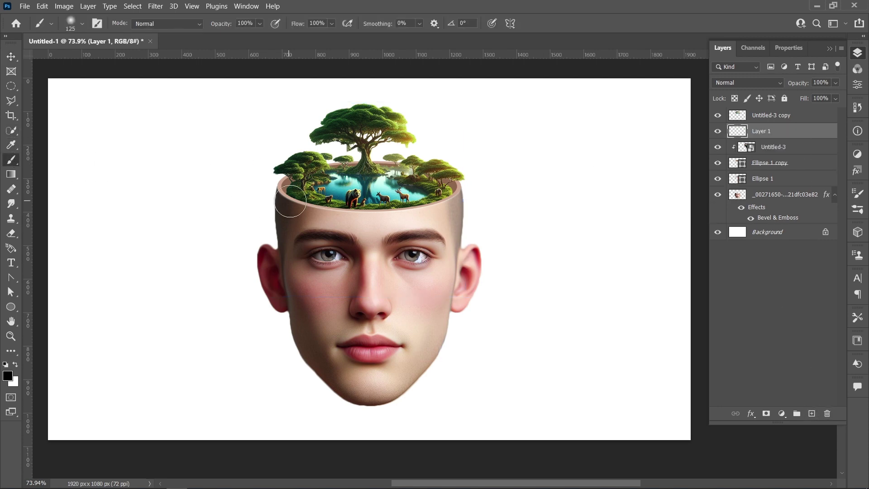
pyautogui.moveTo(304, 198)
pyautogui.mouseDown()
pyautogui.moveTo(321, 192)
pyautogui.moveTo(290, 199)
pyautogui.mouseUp()
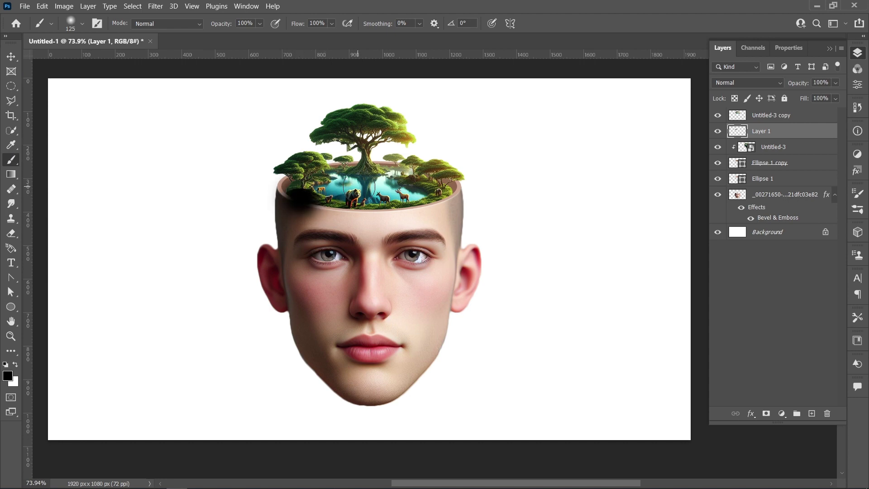
pyautogui.moveTo(430, 200)
pyautogui.mouseDown()
pyautogui.moveTo(446, 197)
pyautogui.moveTo(432, 201)
pyautogui.mouseUp()
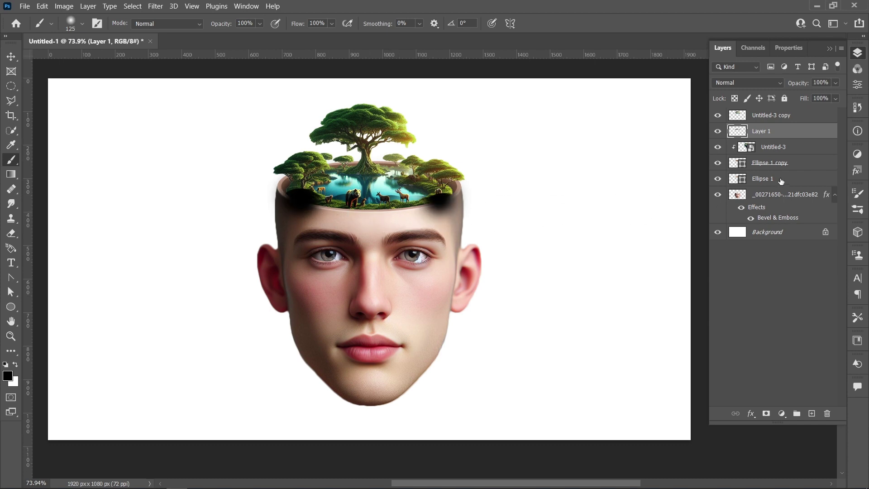
# Move Layer 1 beneath Untitled-3 and clip it into the skull opening.
pyautogui.moveTo(791, 132); pyautogui.dragTo(790, 154)
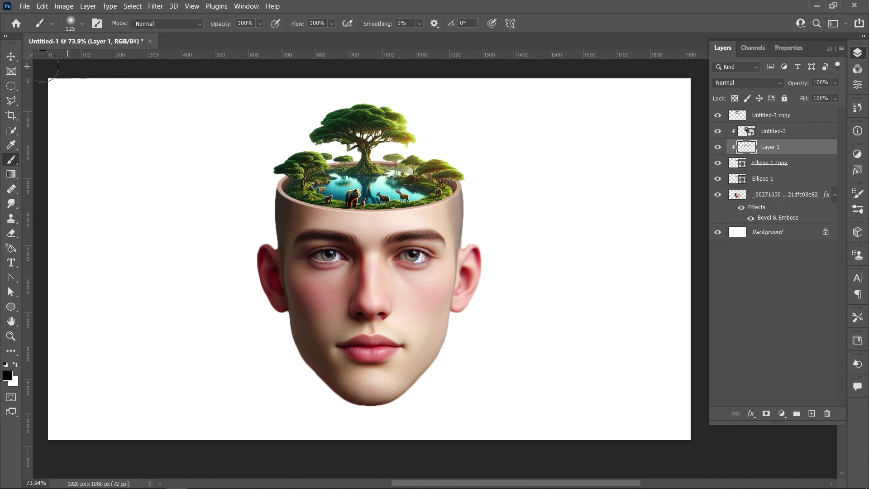
pyautogui.hotkey('alt', ']')
pyautogui.click(11, 56)
pyautogui.click(281, 195)
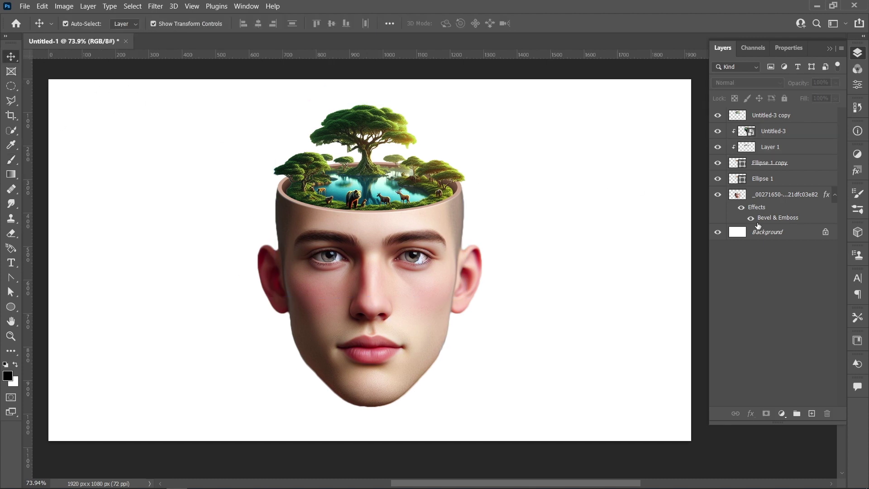
# Add a Gradient fill layer above the Background with its right opacity stop fully opaque.
pyautogui.click(771, 233)
pyautogui.click(781, 413)
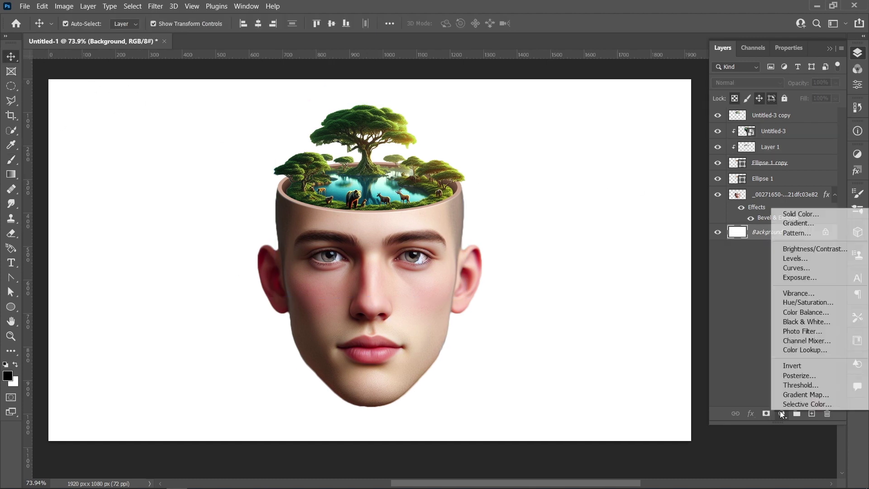
pyautogui.click(825, 222)
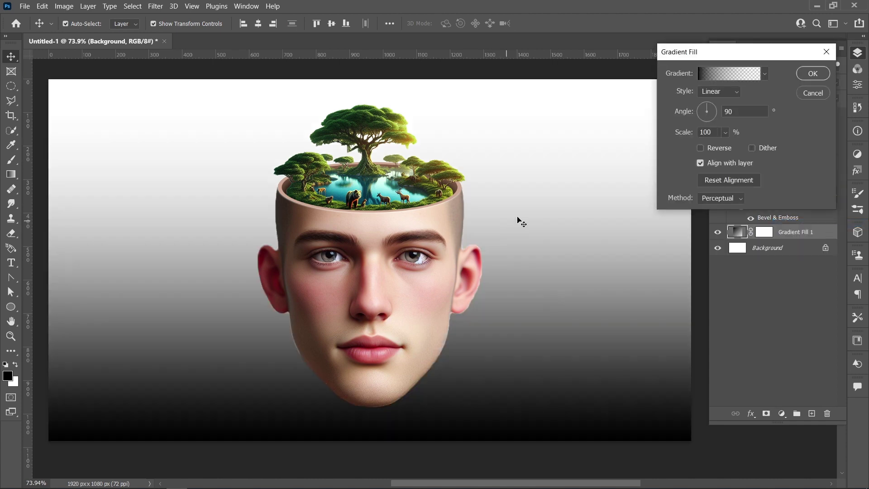
pyautogui.click(728, 73)
pyautogui.click(813, 245)
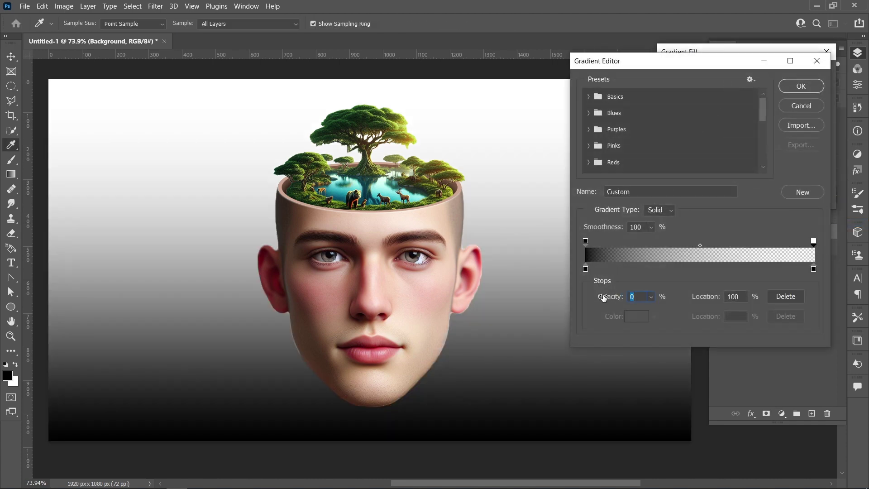
pyautogui.moveTo(603, 297); pyautogui.dragTo(768, 290)
# Set the gradient stops to light cyan on the left and pale yellow on the right.
pyautogui.click(585, 269)
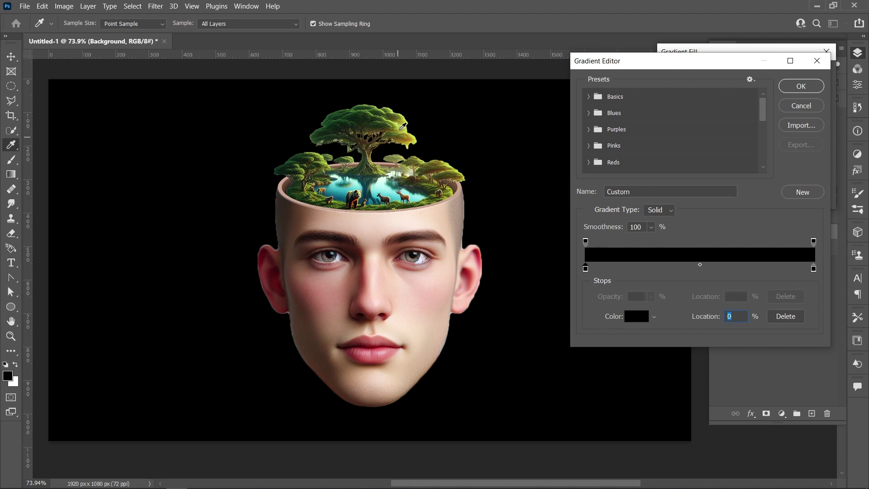
pyautogui.click(385, 176)
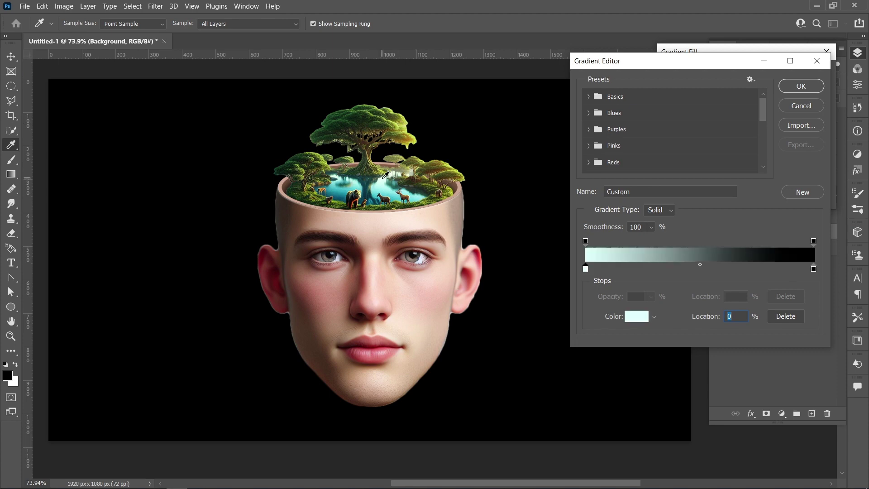
pyautogui.click(813, 269)
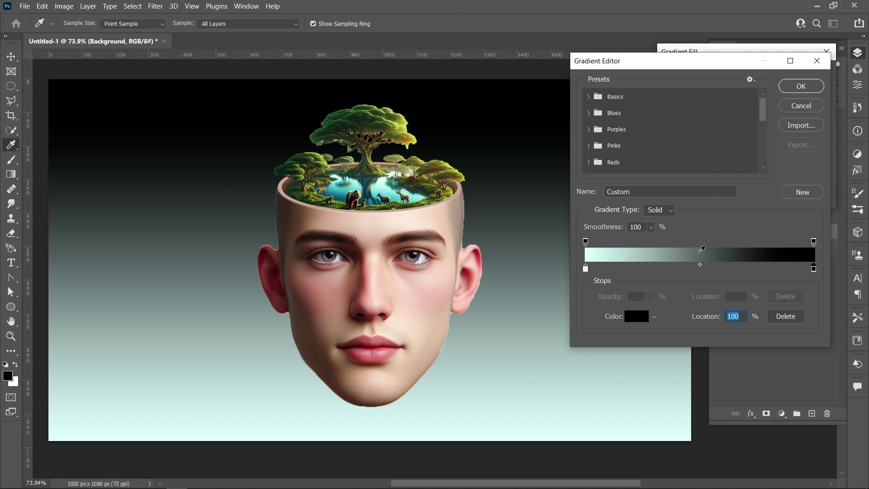
pyautogui.click(414, 133)
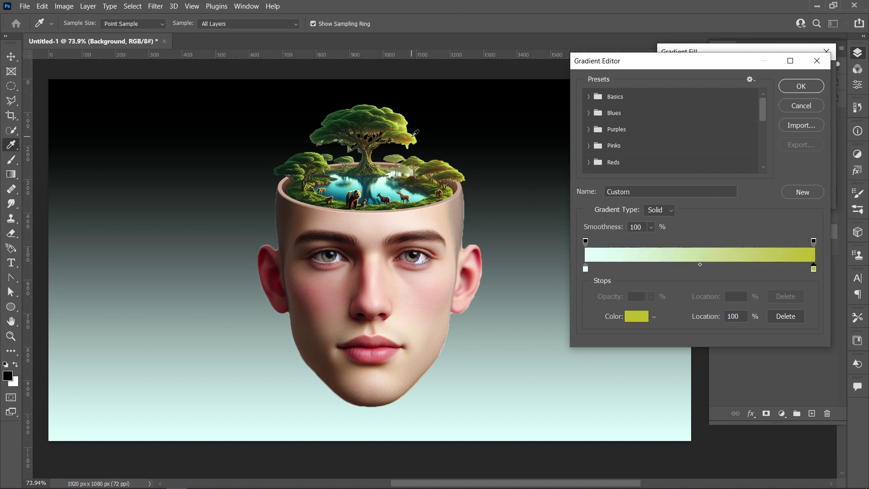
pyautogui.click(641, 312)
pyautogui.click(648, 144)
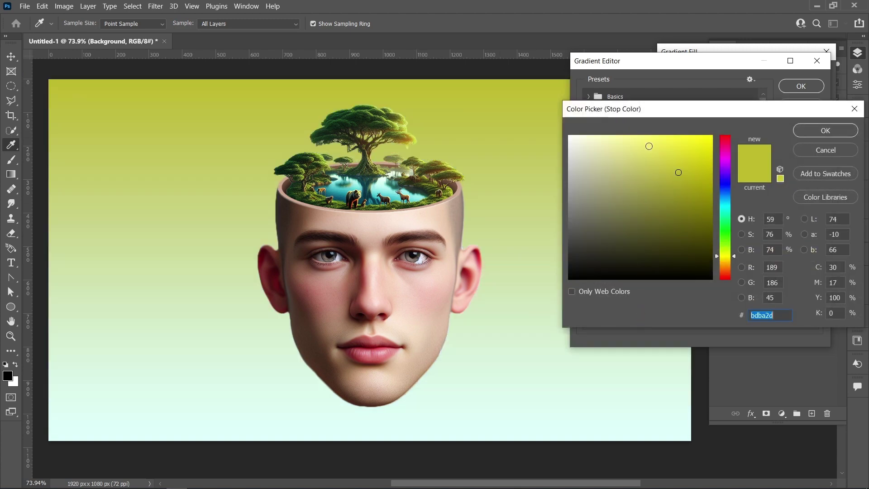
pyautogui.click(641, 142)
pyautogui.click(817, 132)
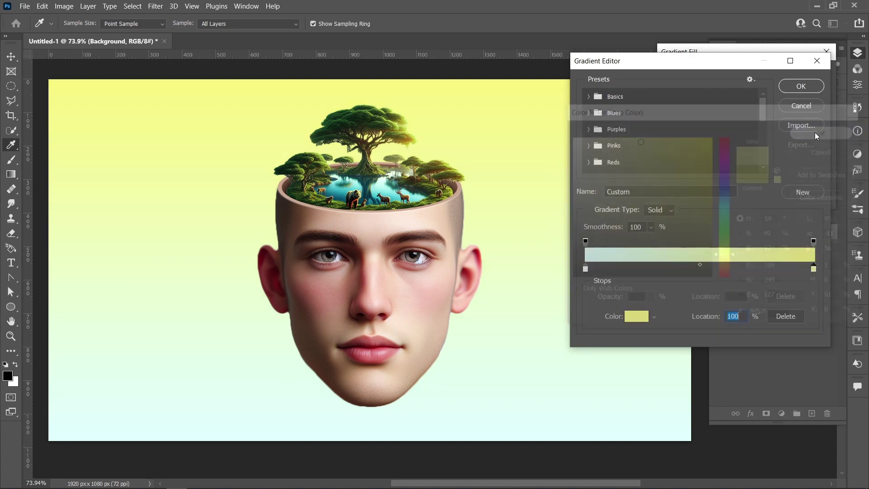
pyautogui.click(799, 86)
# Make the gradient Radial at 126% scale and apply the fill.
pyautogui.click(711, 92)
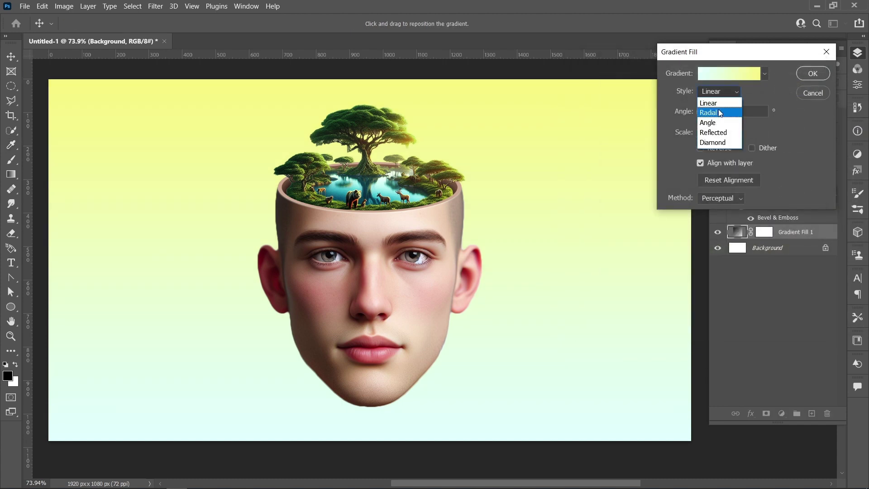
pyautogui.click(710, 110)
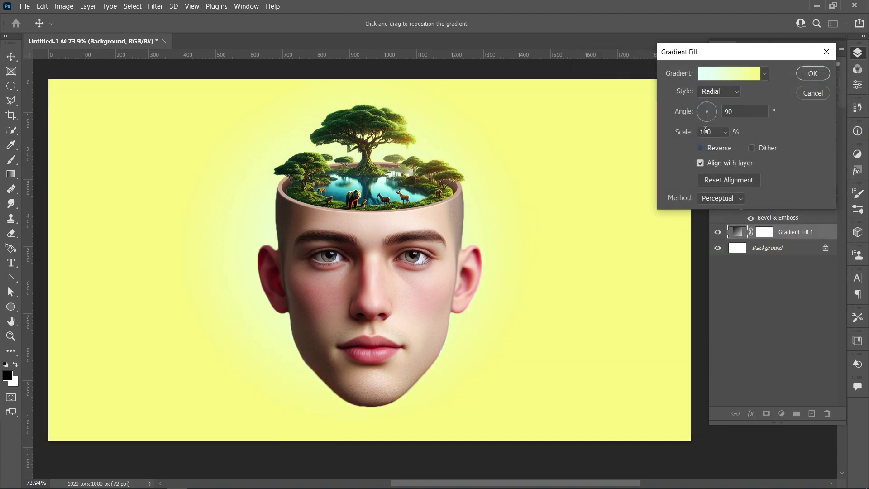
pyautogui.moveTo(684, 136); pyautogui.dragTo(701, 142)
pyautogui.click(810, 76)
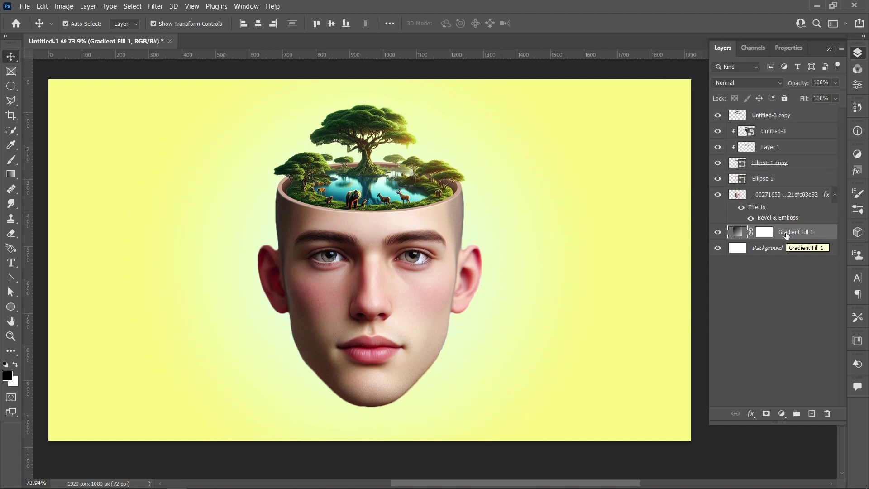
# On a new layer, paint a single soft black dot with a 500 px brush.
pyautogui.click(810, 414)
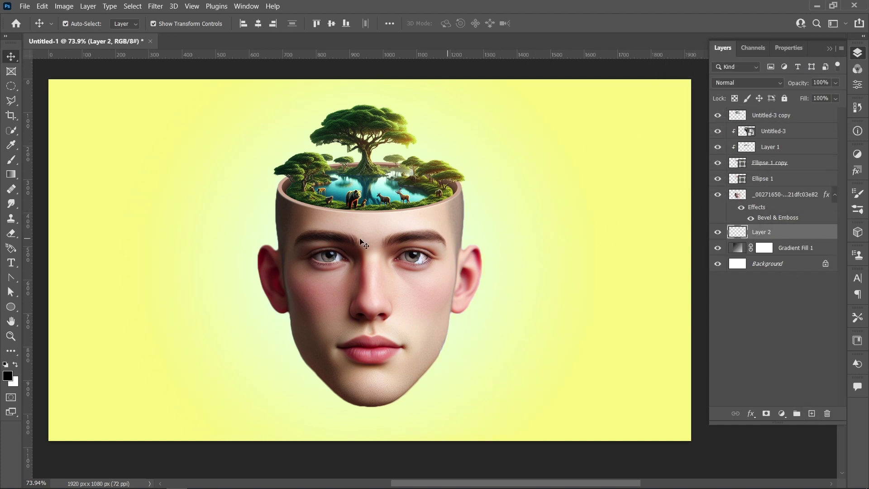
pyautogui.click(11, 160)
pyautogui.keyDown('alt'); pyautogui.rightClick(212, 246); pyautogui.keyUp('alt')
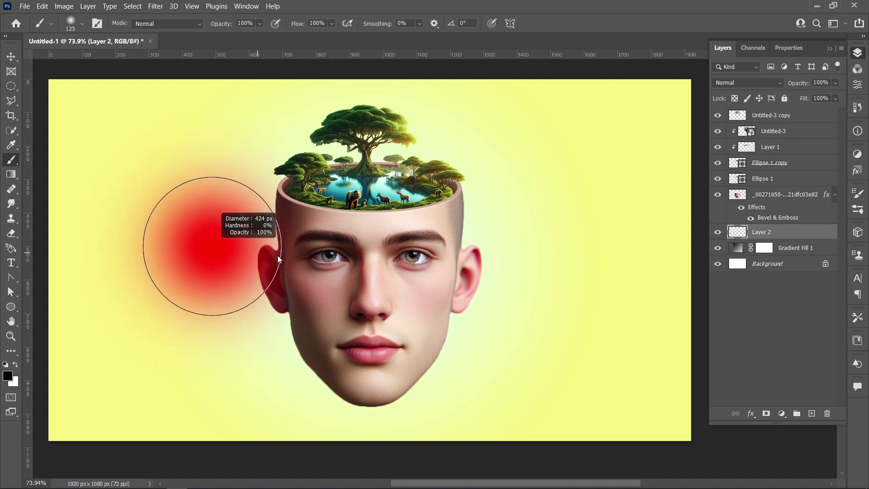
pyautogui.rightClick(212, 246)
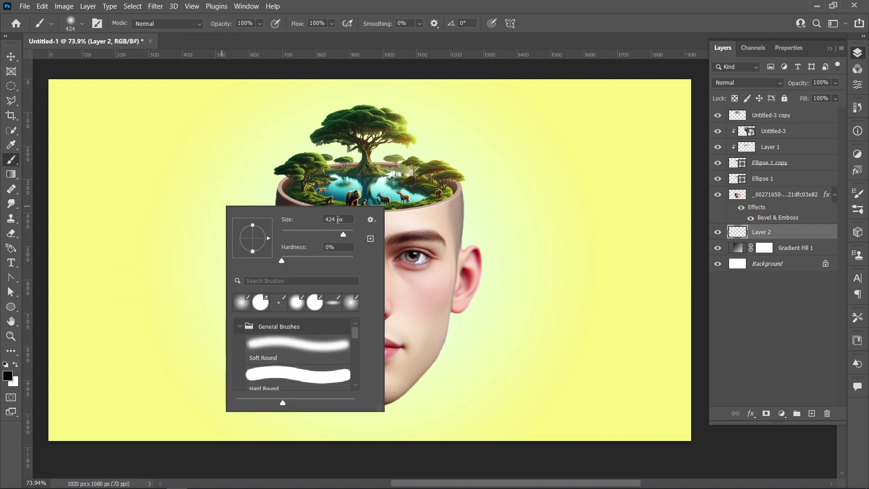
pyautogui.write('500px')
pyautogui.press('Tab')
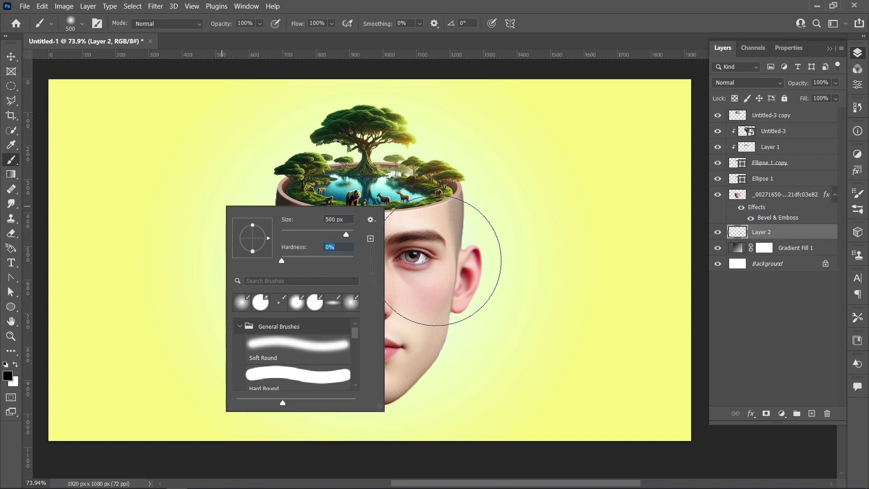
pyautogui.press('Return')
pyautogui.click(558, 250)
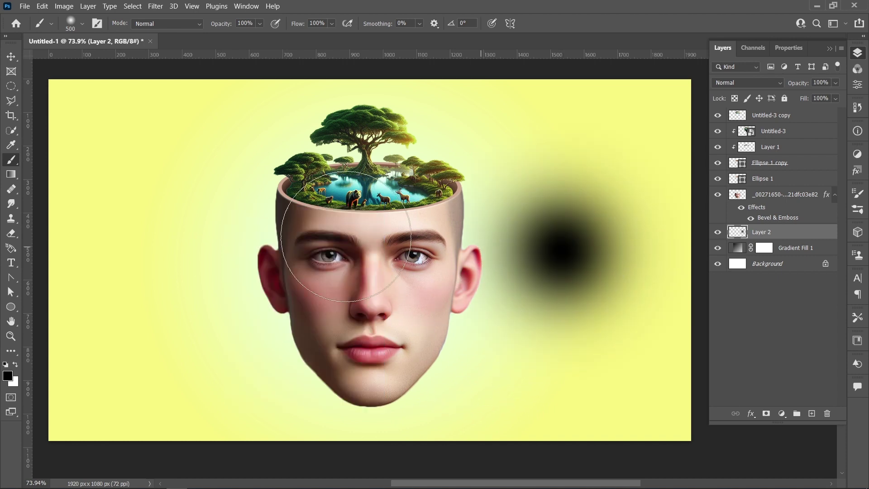
# Flatten the dot into a shadow ellipse, centre it below the chin, and set opacity to 50%.
pyautogui.press('v')
pyautogui.moveTo(555, 121); pyautogui.dragTo(392, 414)
pyautogui.click(560, 23)
pyautogui.click(265, 24)
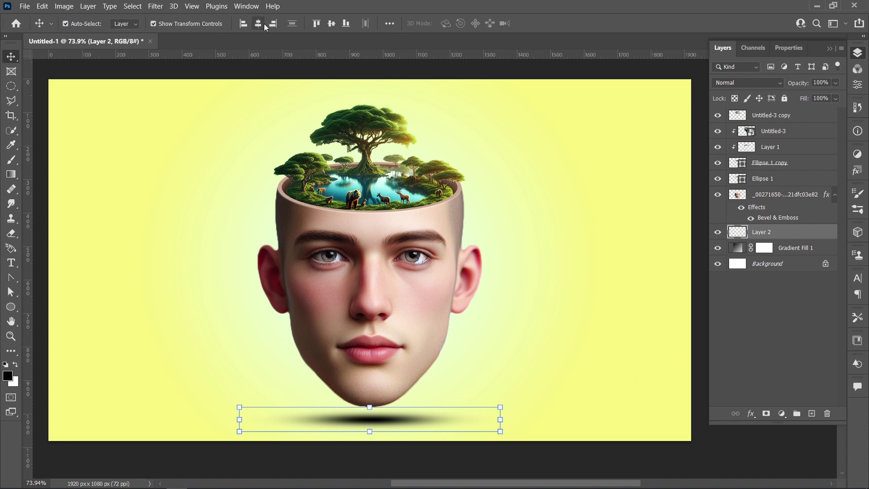
pyautogui.moveTo(808, 83); pyautogui.dragTo(788, 83)
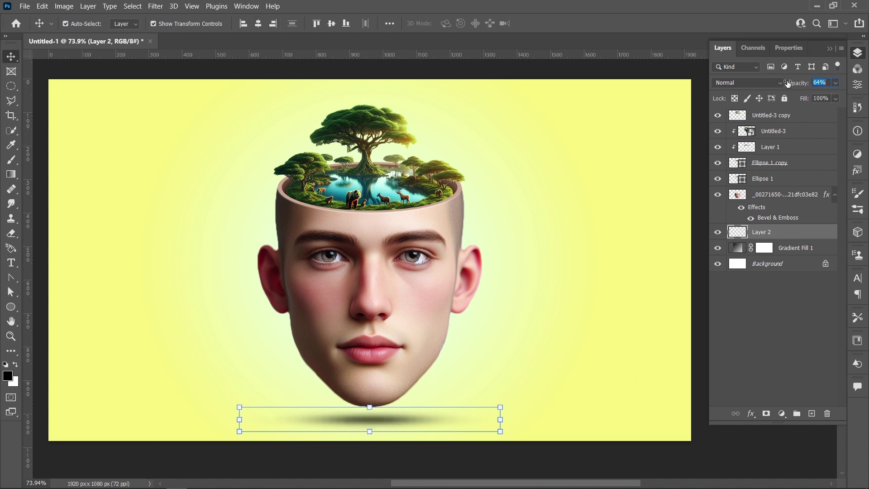
pyautogui.write('50')
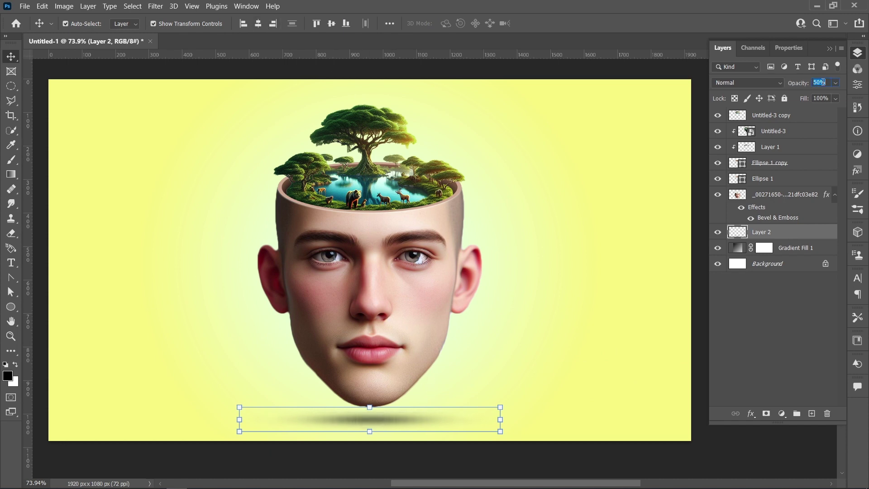
pyautogui.hotkey('shift', 'Down')
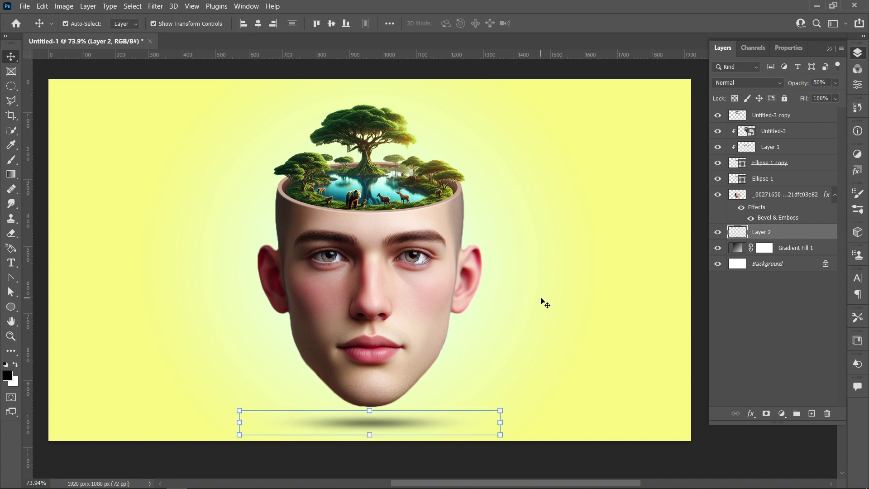